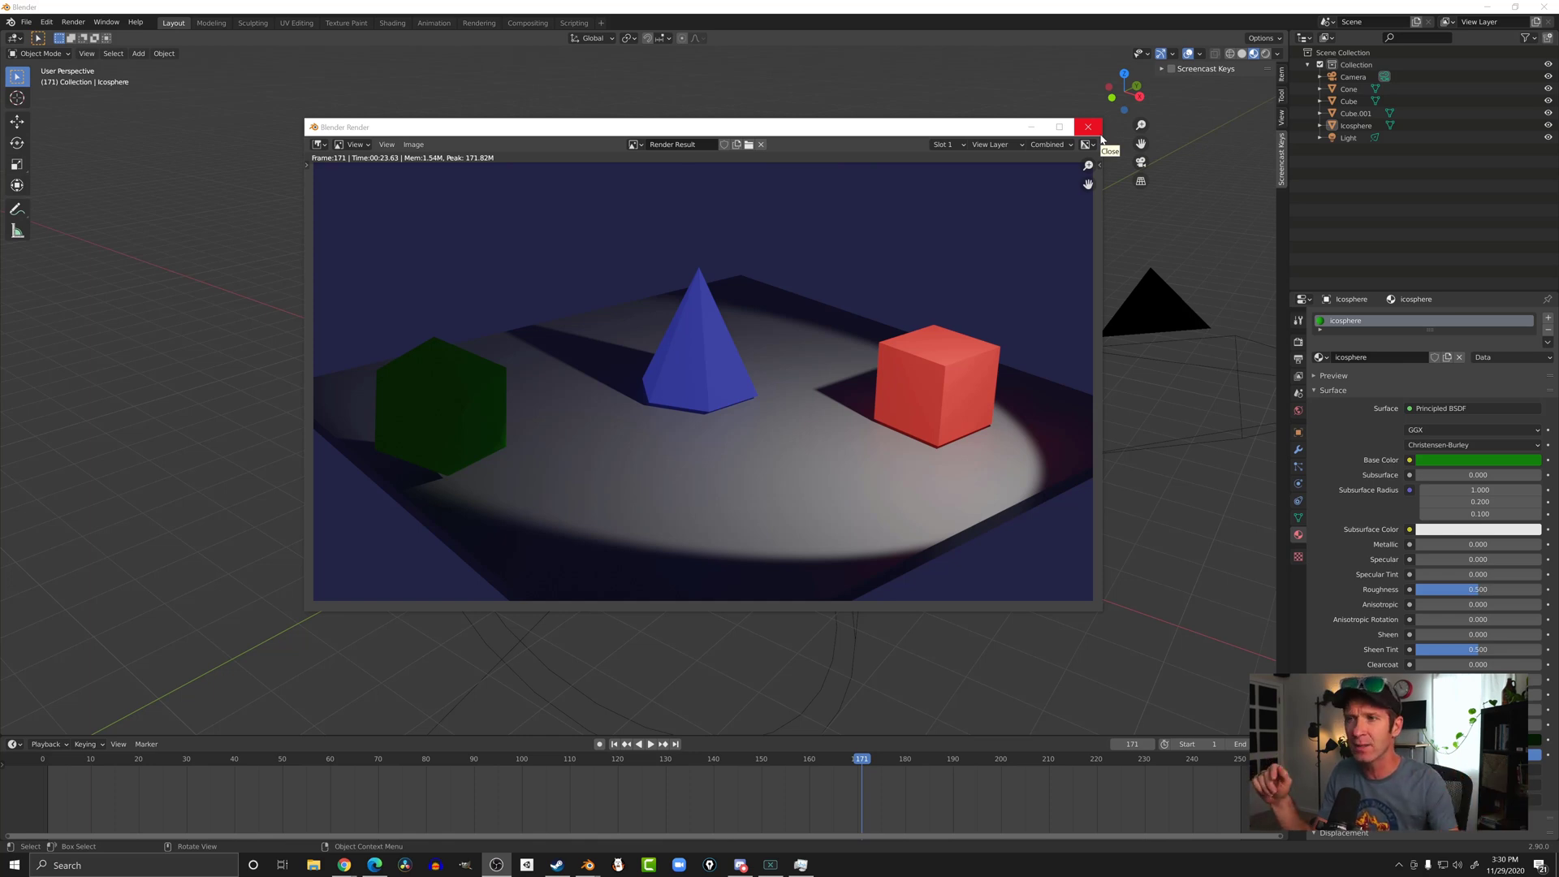
# Step: Add a cube mesh to the scene and scale it uniformly to about 12.75 so it encloses all the objects
pyautogui.click(1088, 127)
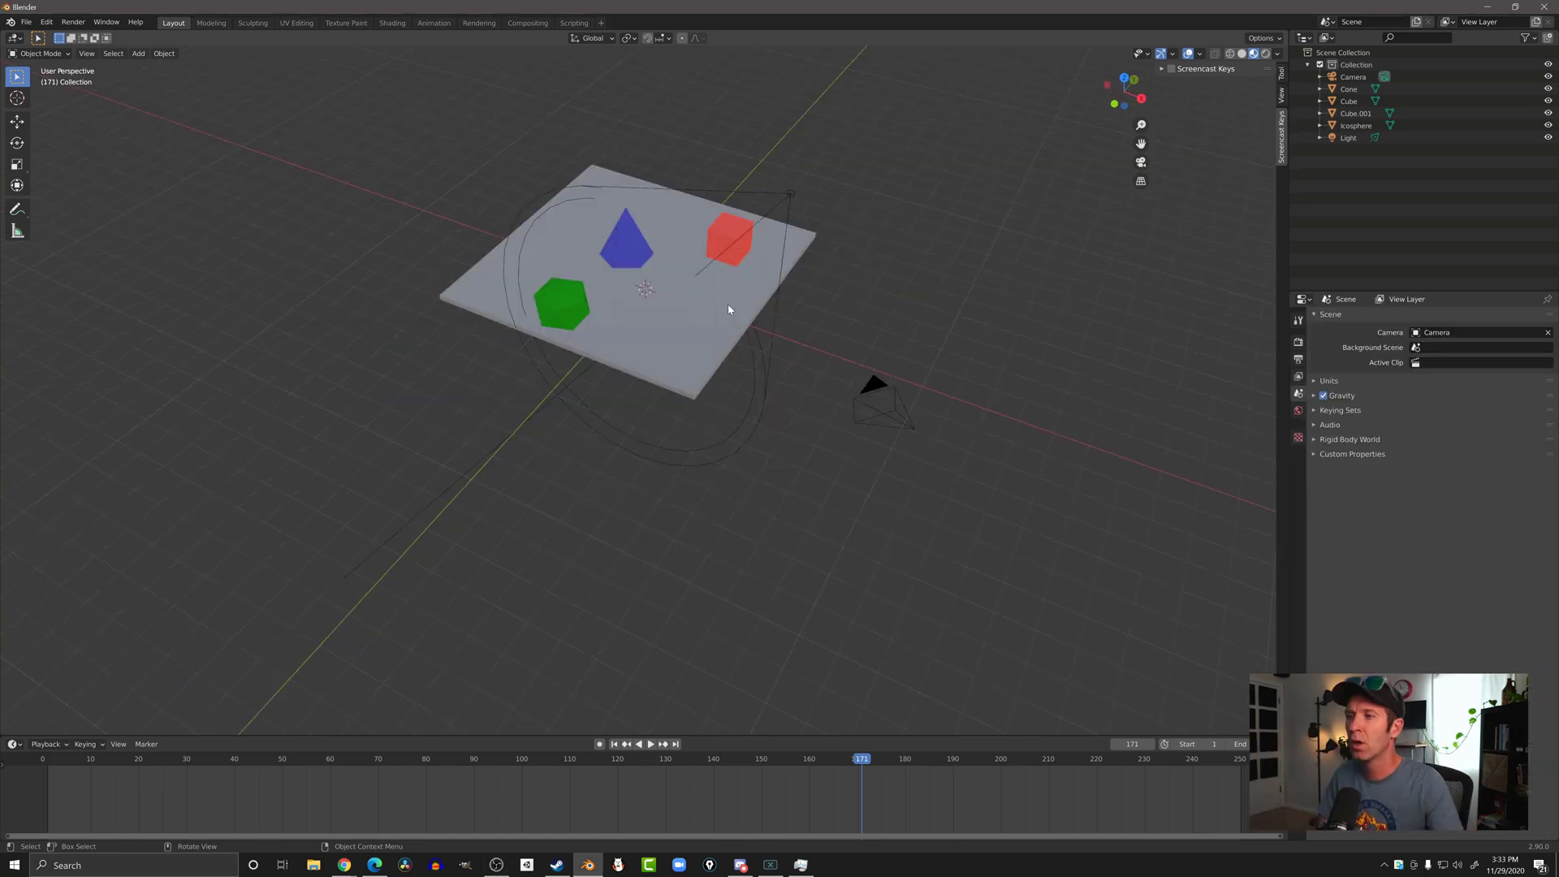
pyautogui.hotkey('shift', 'a')
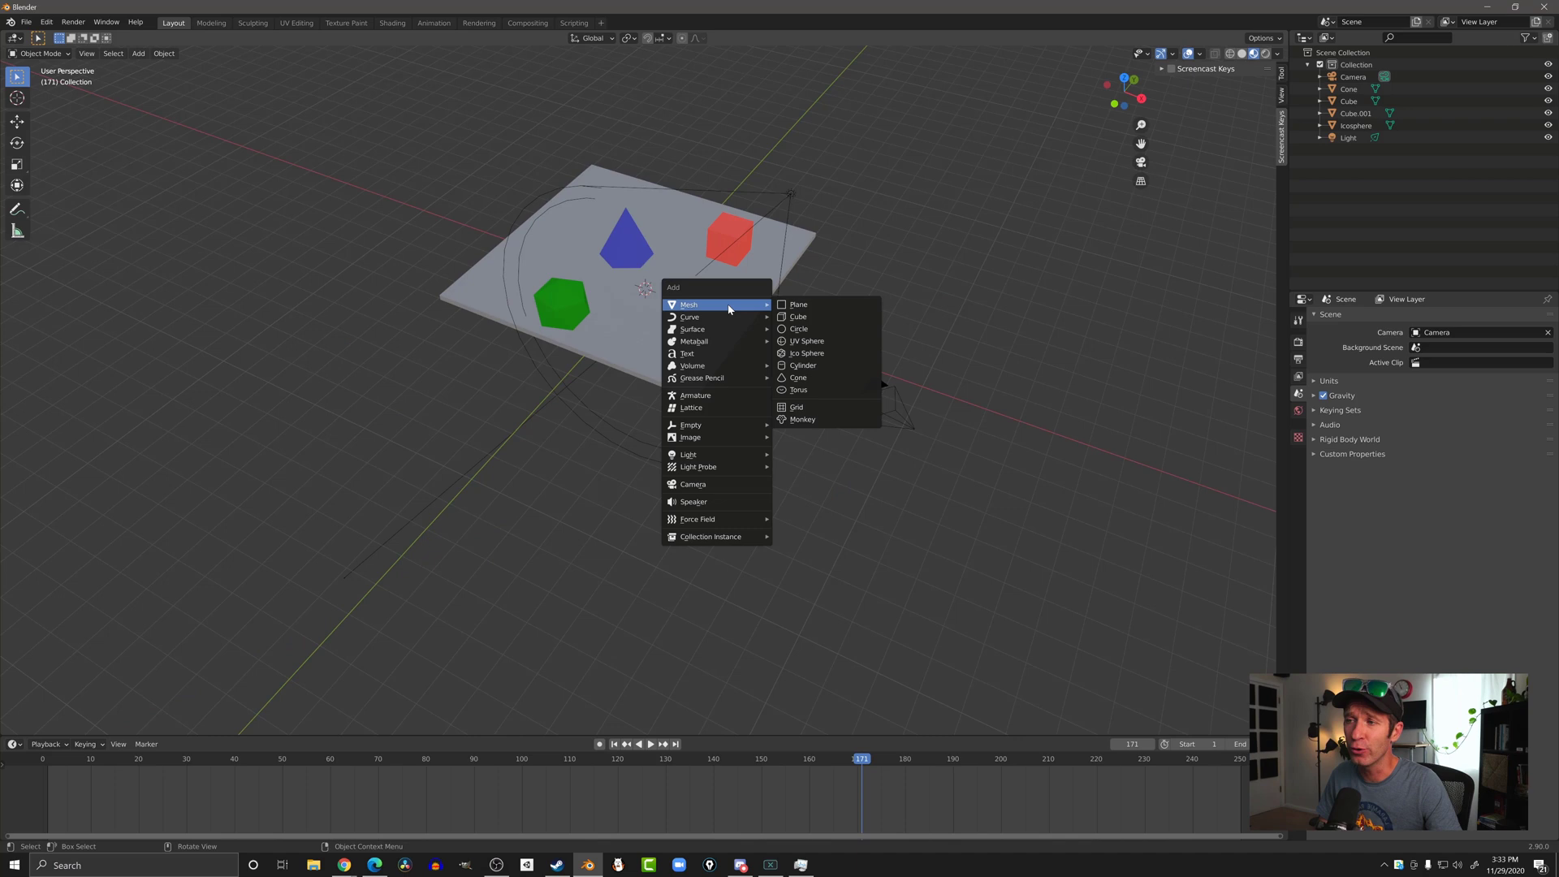
pyautogui.click(812, 318)
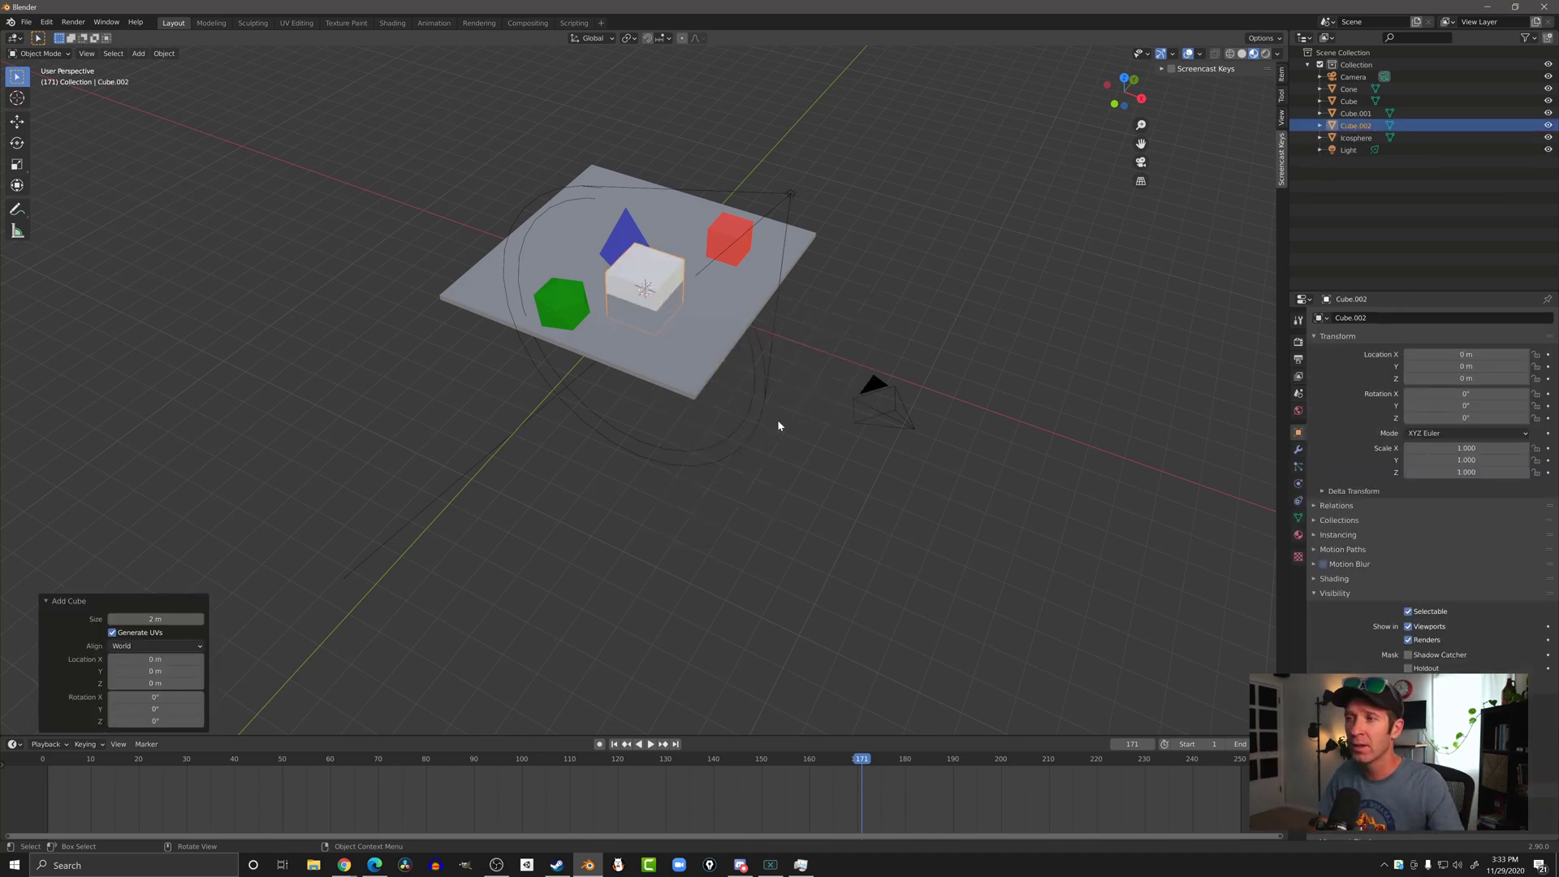
pyautogui.press('s')
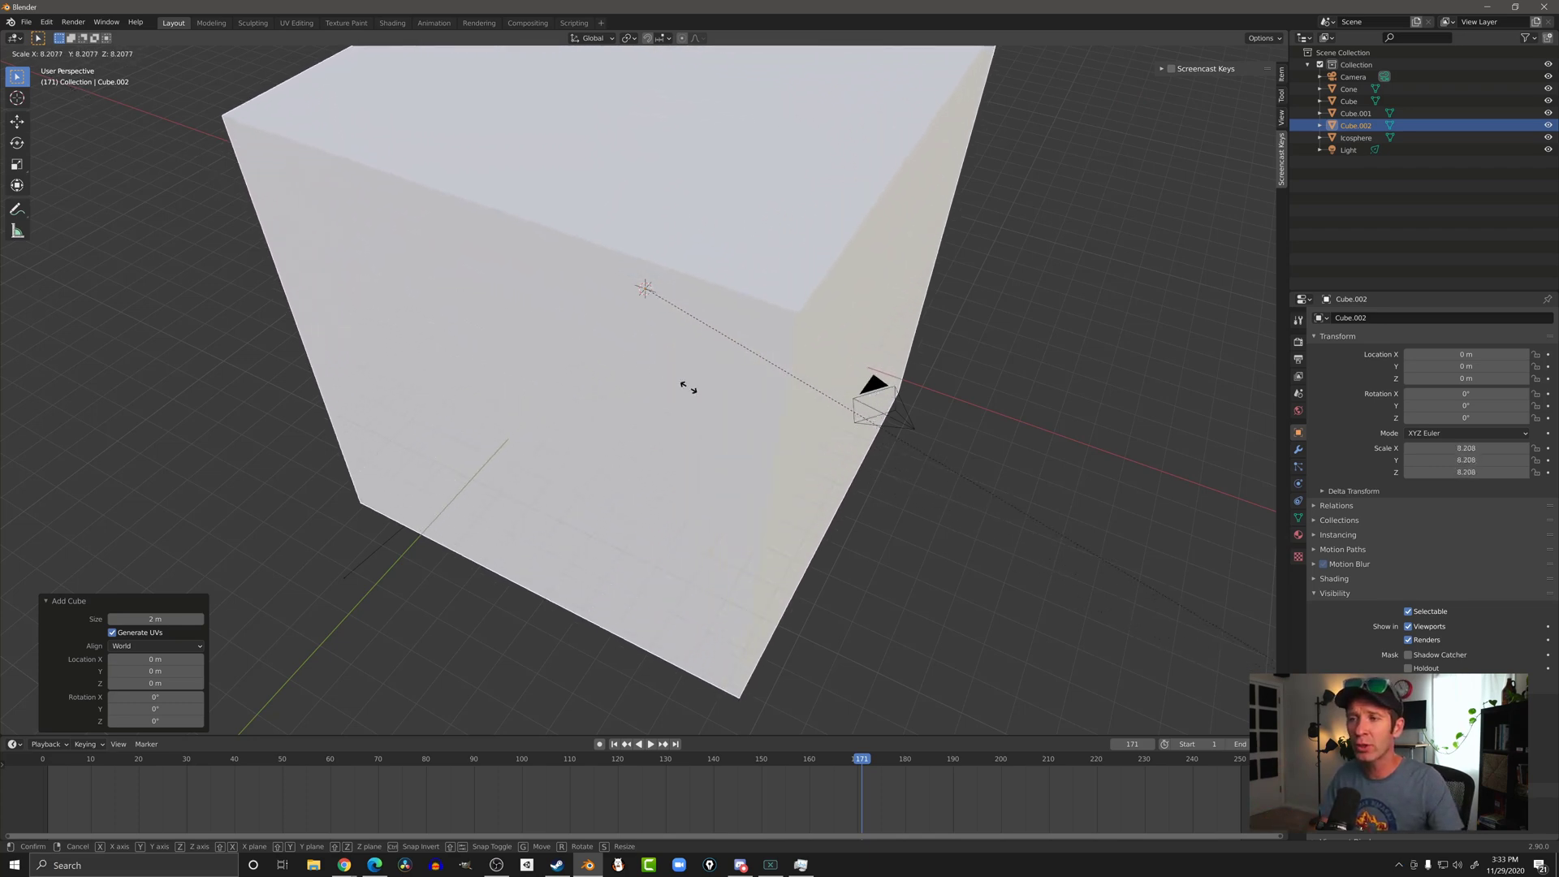
pyautogui.click(133, 117)
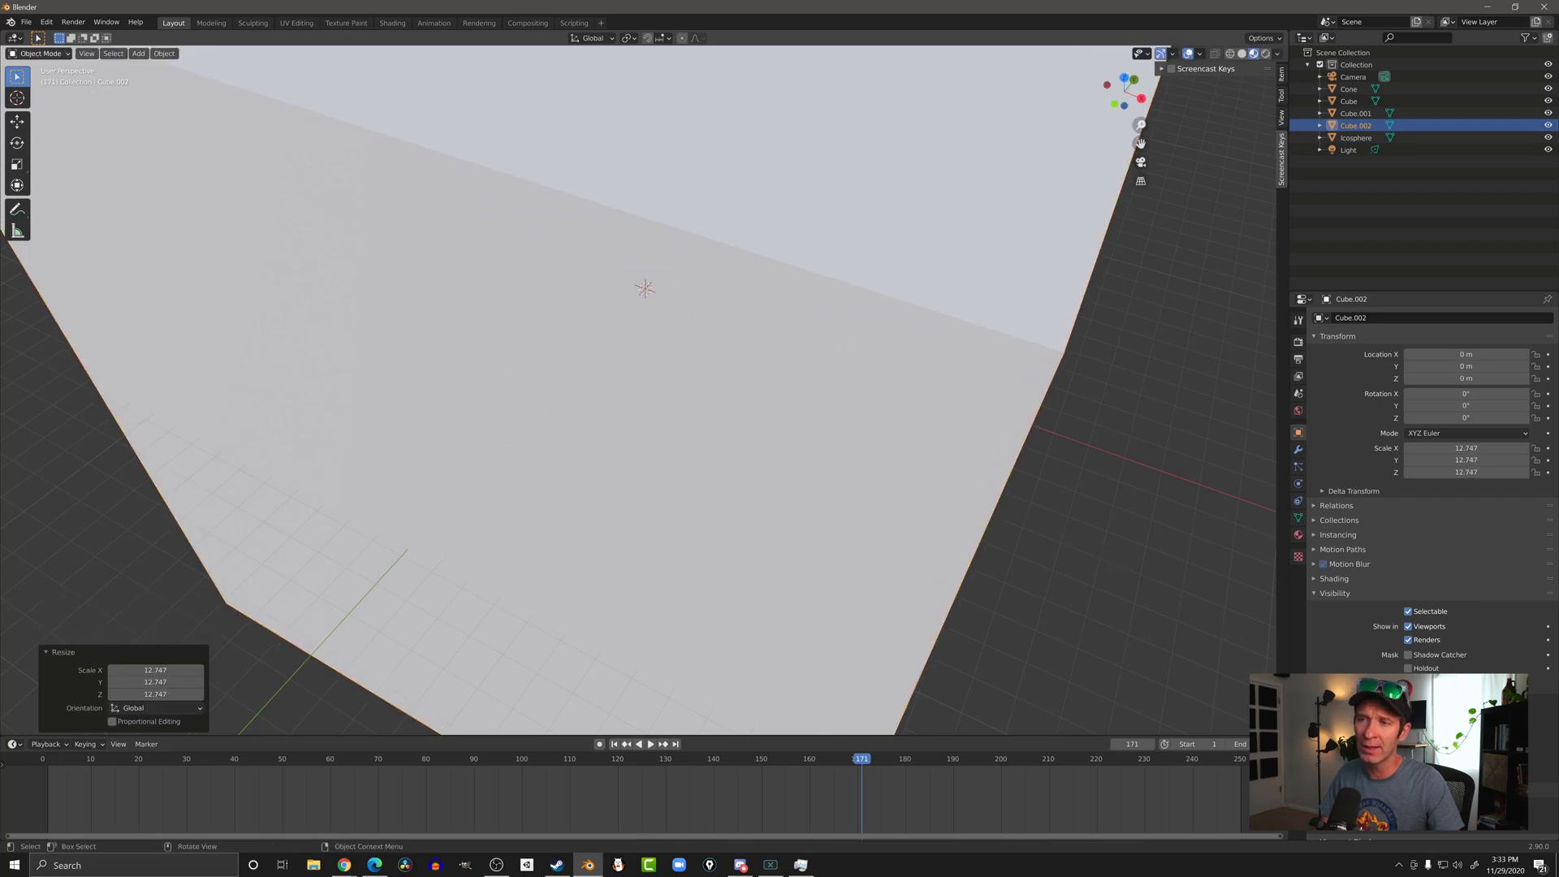
pyautogui.scroll(-5, 583, 328)
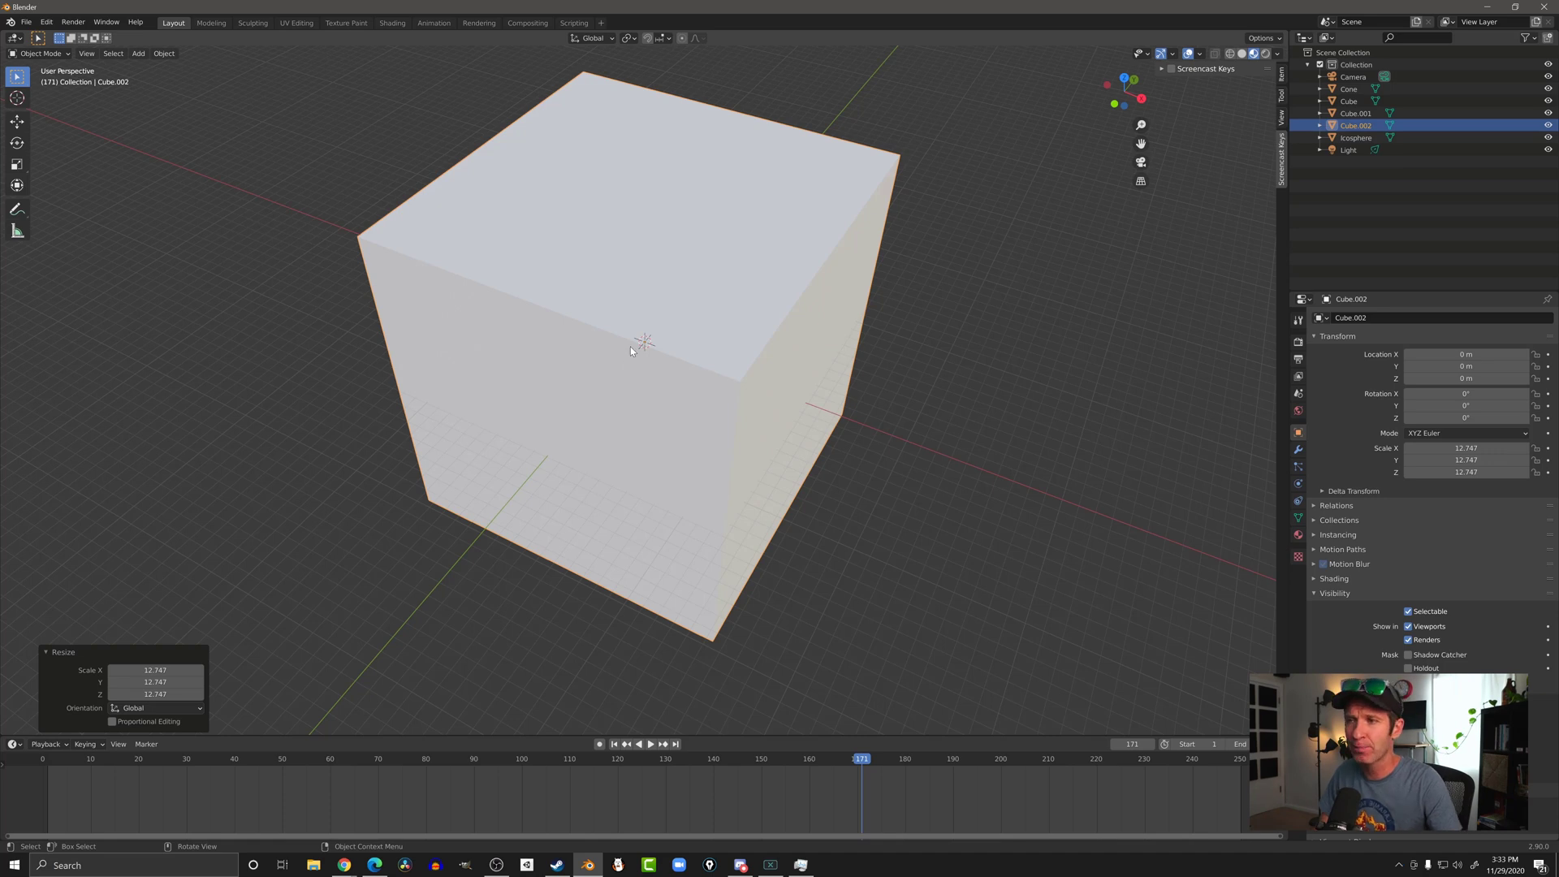
# Step: Rename the enclosing cube object to Fog
pyautogui.moveTo(1004, 354); pyautogui.dragTo(1258, 418)
pyautogui.moveTo(1184, 368)
pyautogui.mouseDown()
pyautogui.moveTo(1259, 401)
pyautogui.moveTo(1178, 438)
pyautogui.mouseUp()
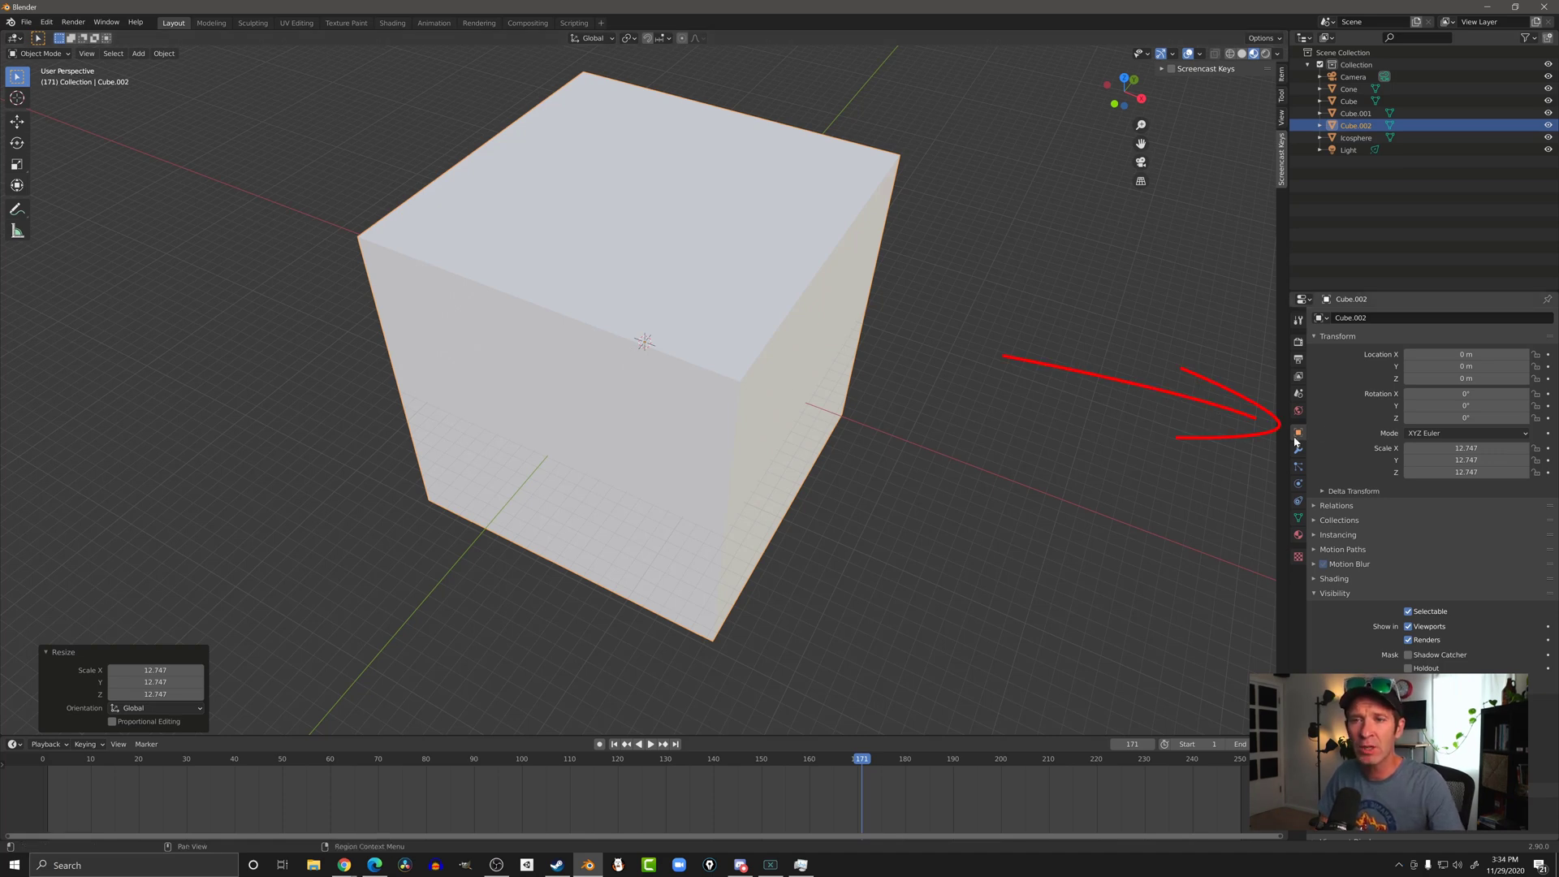
pyautogui.click(1386, 315)
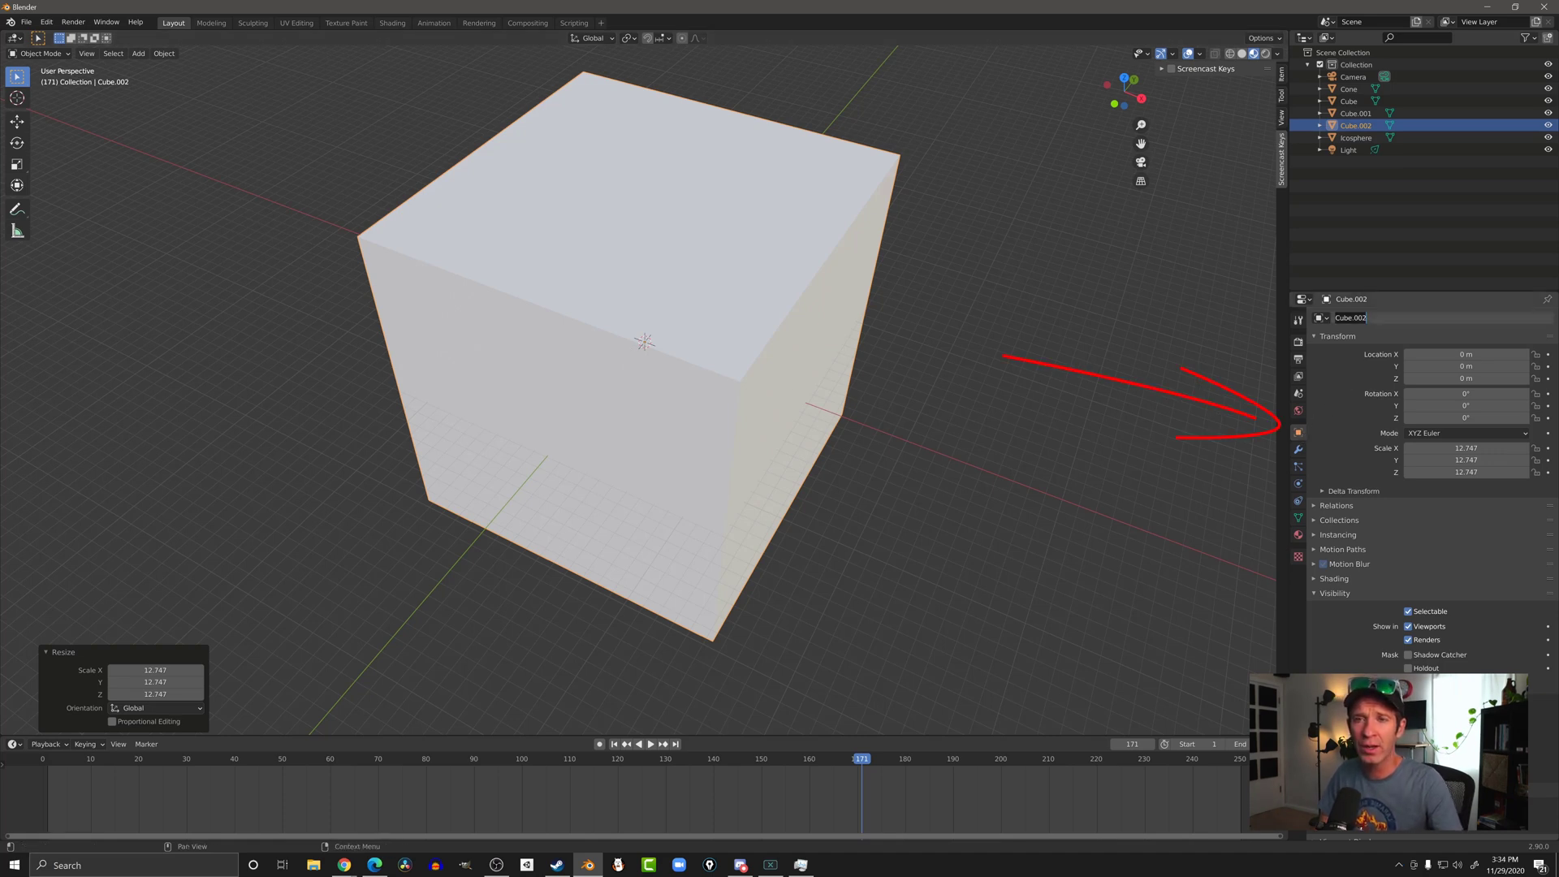
pyautogui.write('Fog')
pyautogui.press('Return')
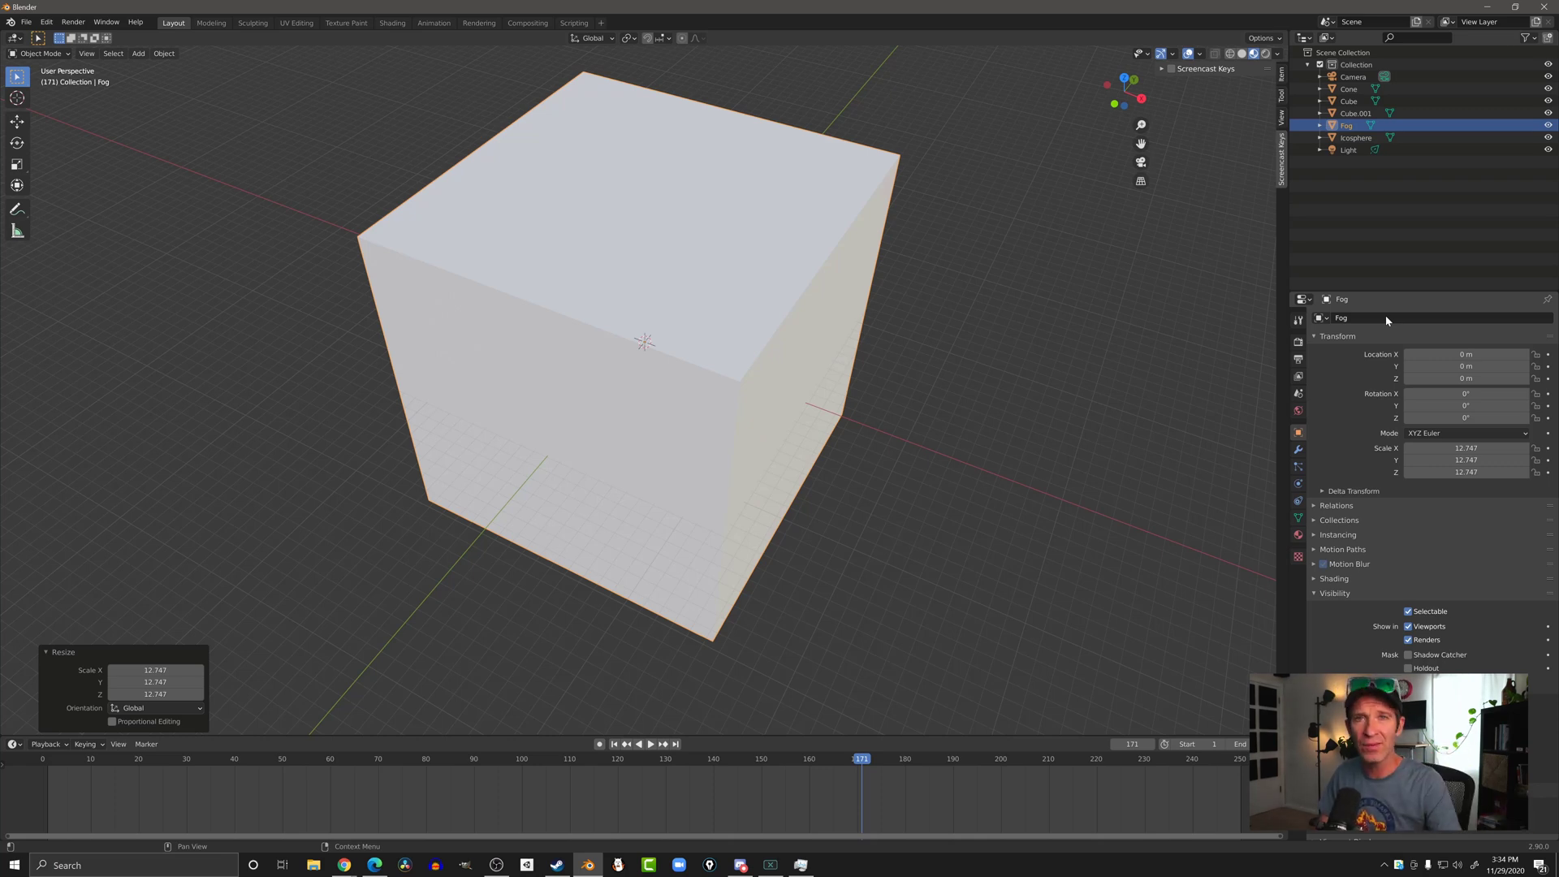
# Step: Create a material for the Fog cube and name it Fog
pyautogui.click(1298, 535)
pyautogui.click(1382, 357)
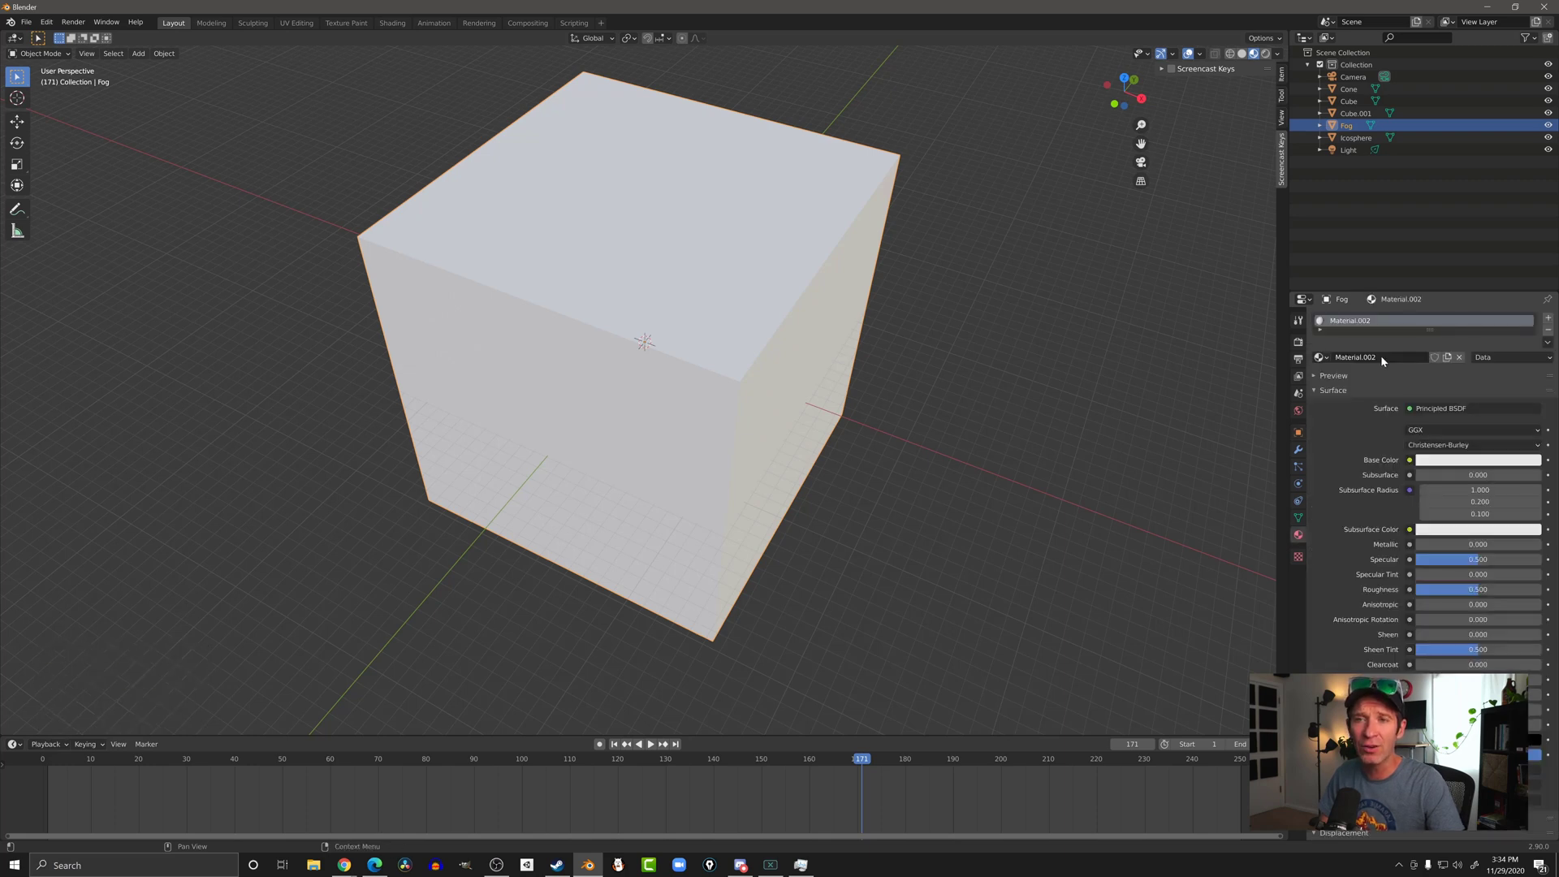
pyautogui.write('Fog')
pyautogui.press('Return')
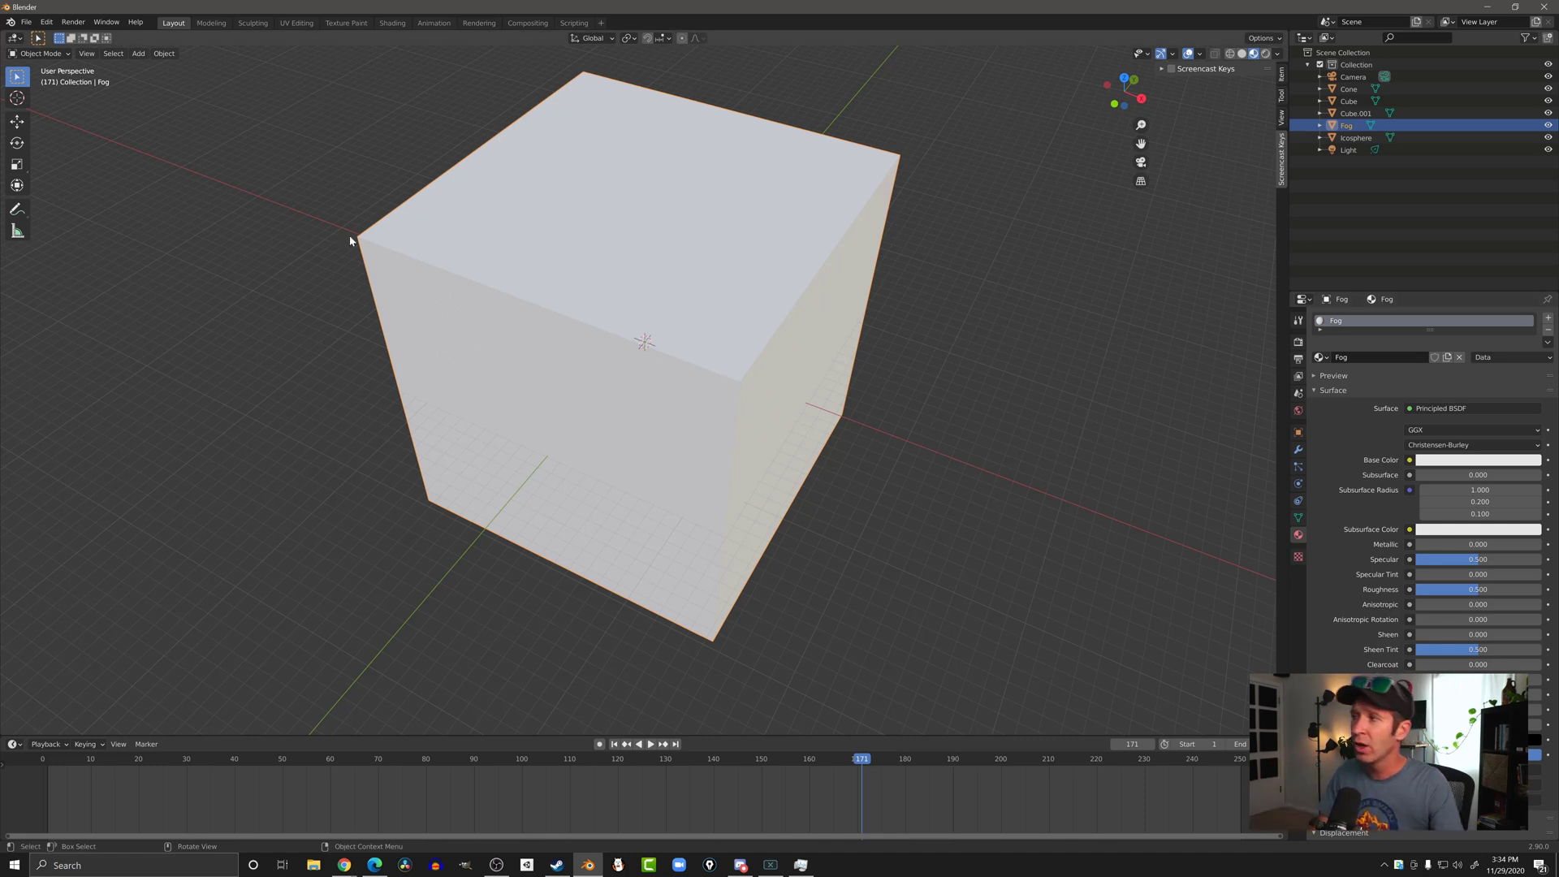
# Step: Switch the viewport to the Shader Editor and delete the Principled BSDF node from the Fog material
pyautogui.moveTo(152, 192)
pyautogui.mouseDown()
pyautogui.moveTo(107, 91)
pyautogui.moveTo(28, 58)
pyautogui.mouseUp()
pyautogui.click(15, 39)
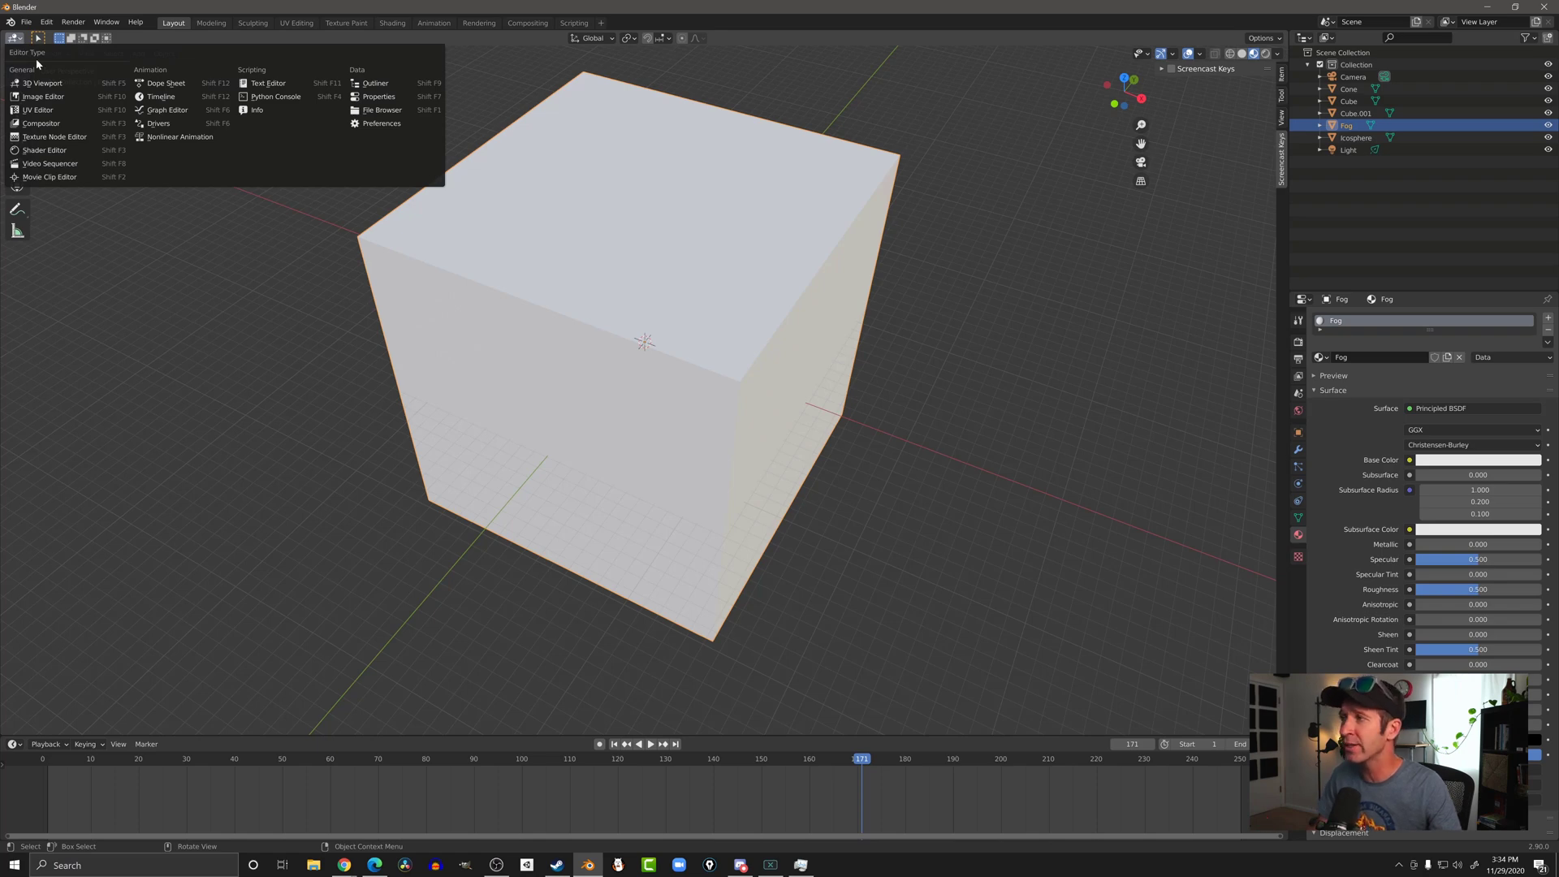
pyautogui.click(48, 151)
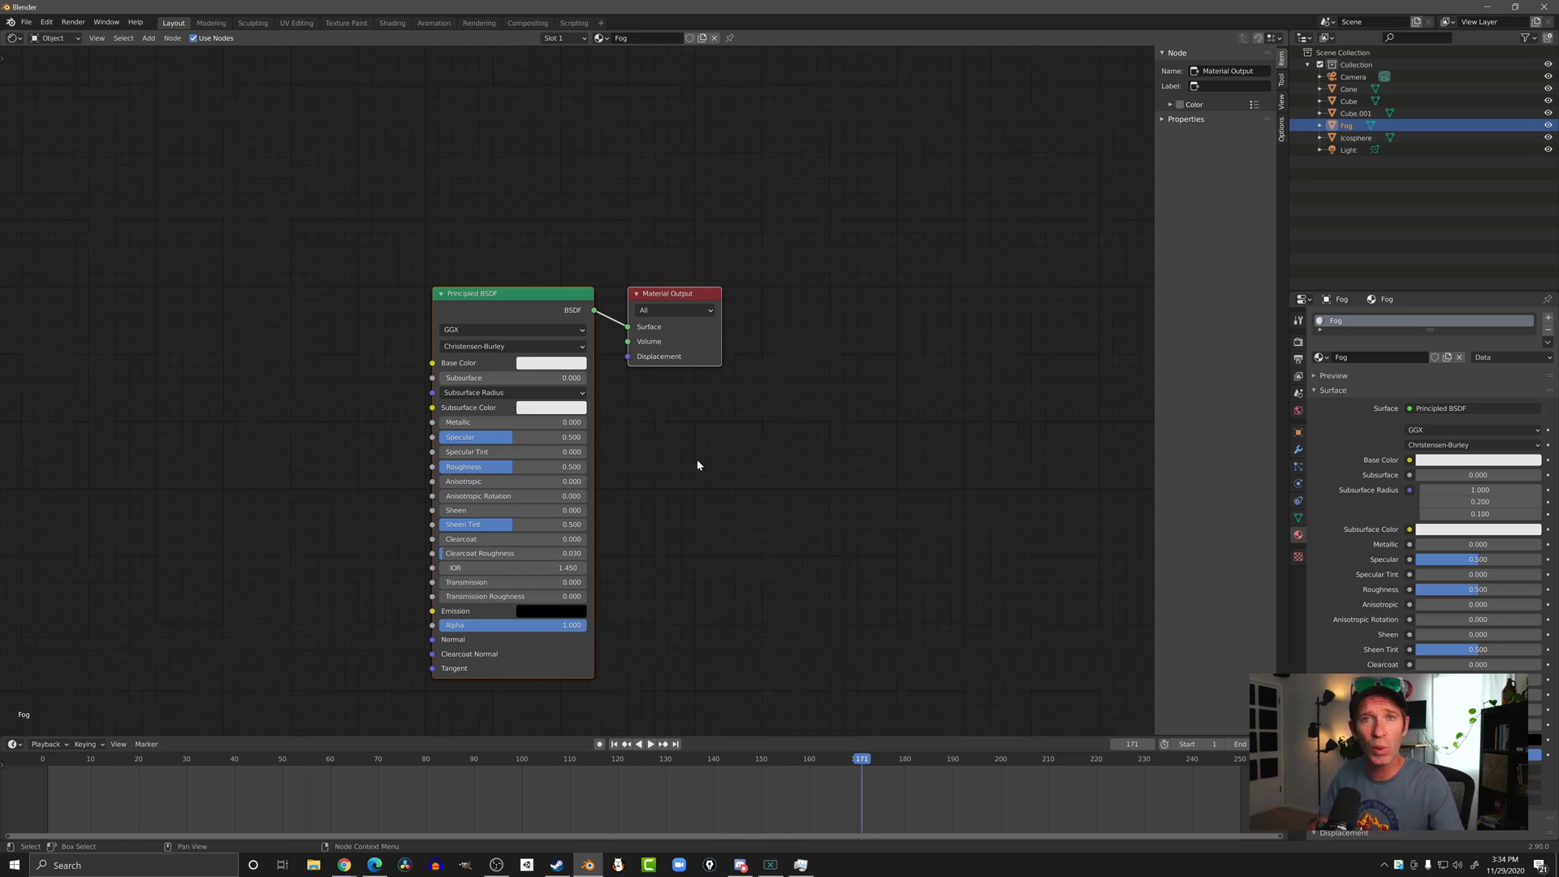
pyautogui.click(522, 301)
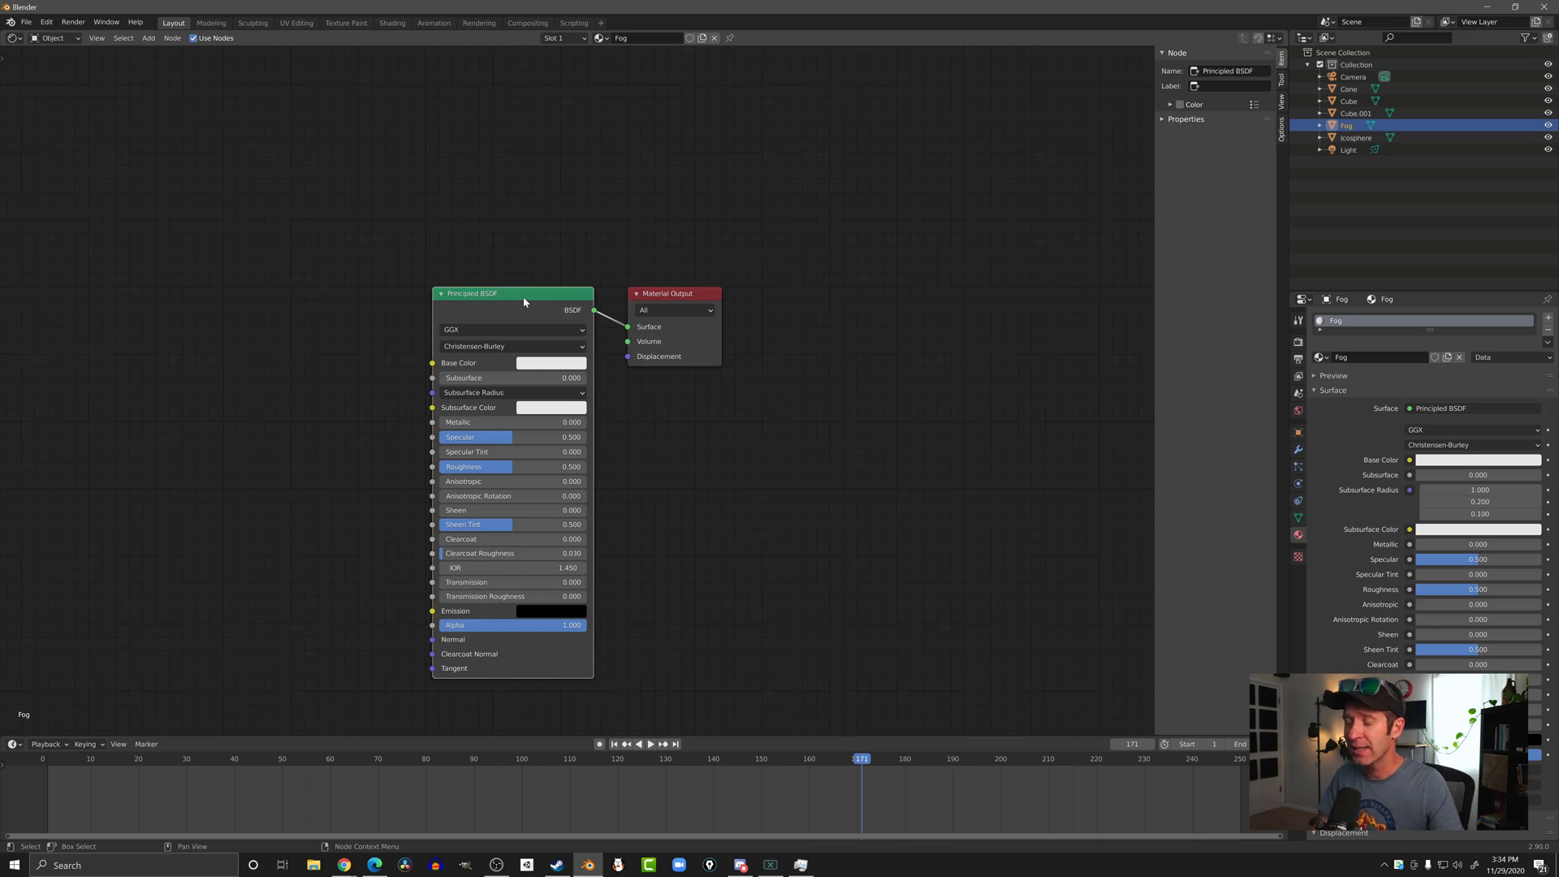
pyautogui.press('x')
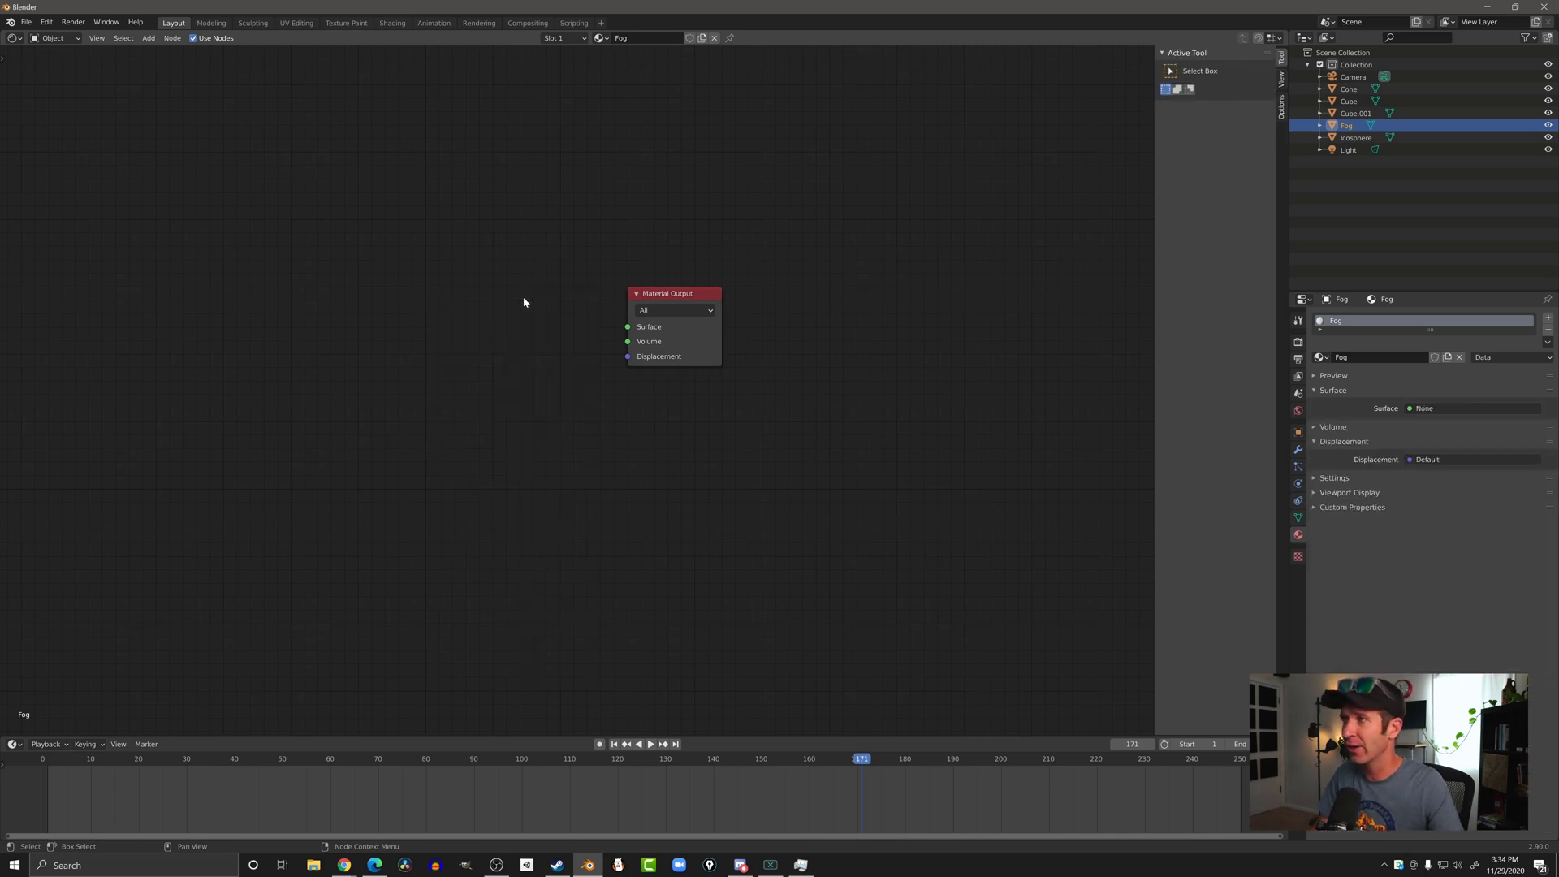
# Step: Add a Volume Scatter node and connect its Volume output to the Volume input of the Material Output
pyautogui.click(149, 39)
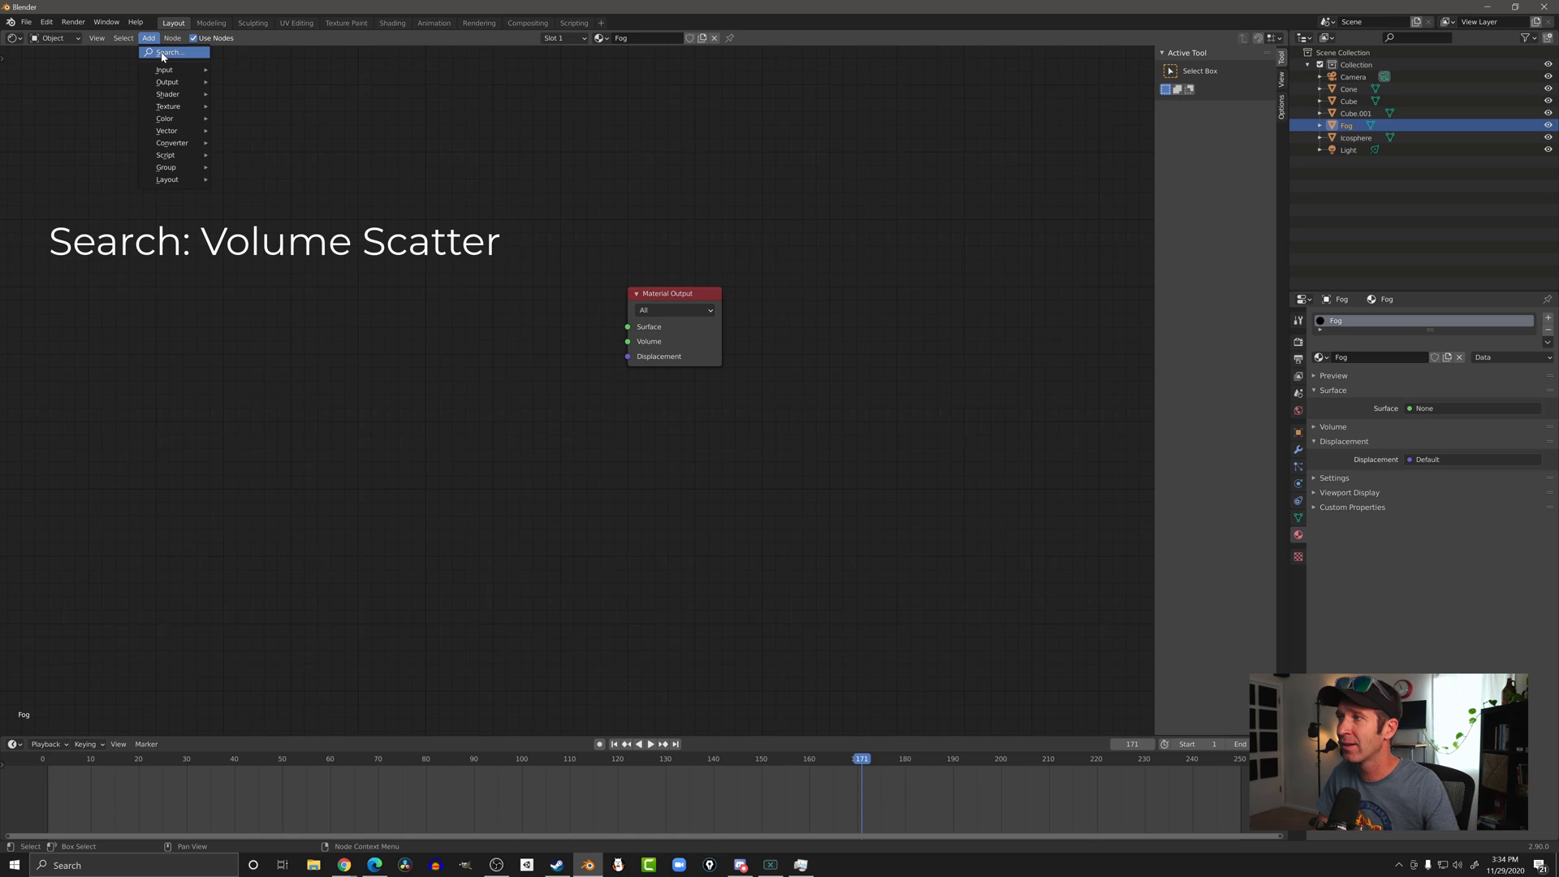
pyautogui.click(166, 53)
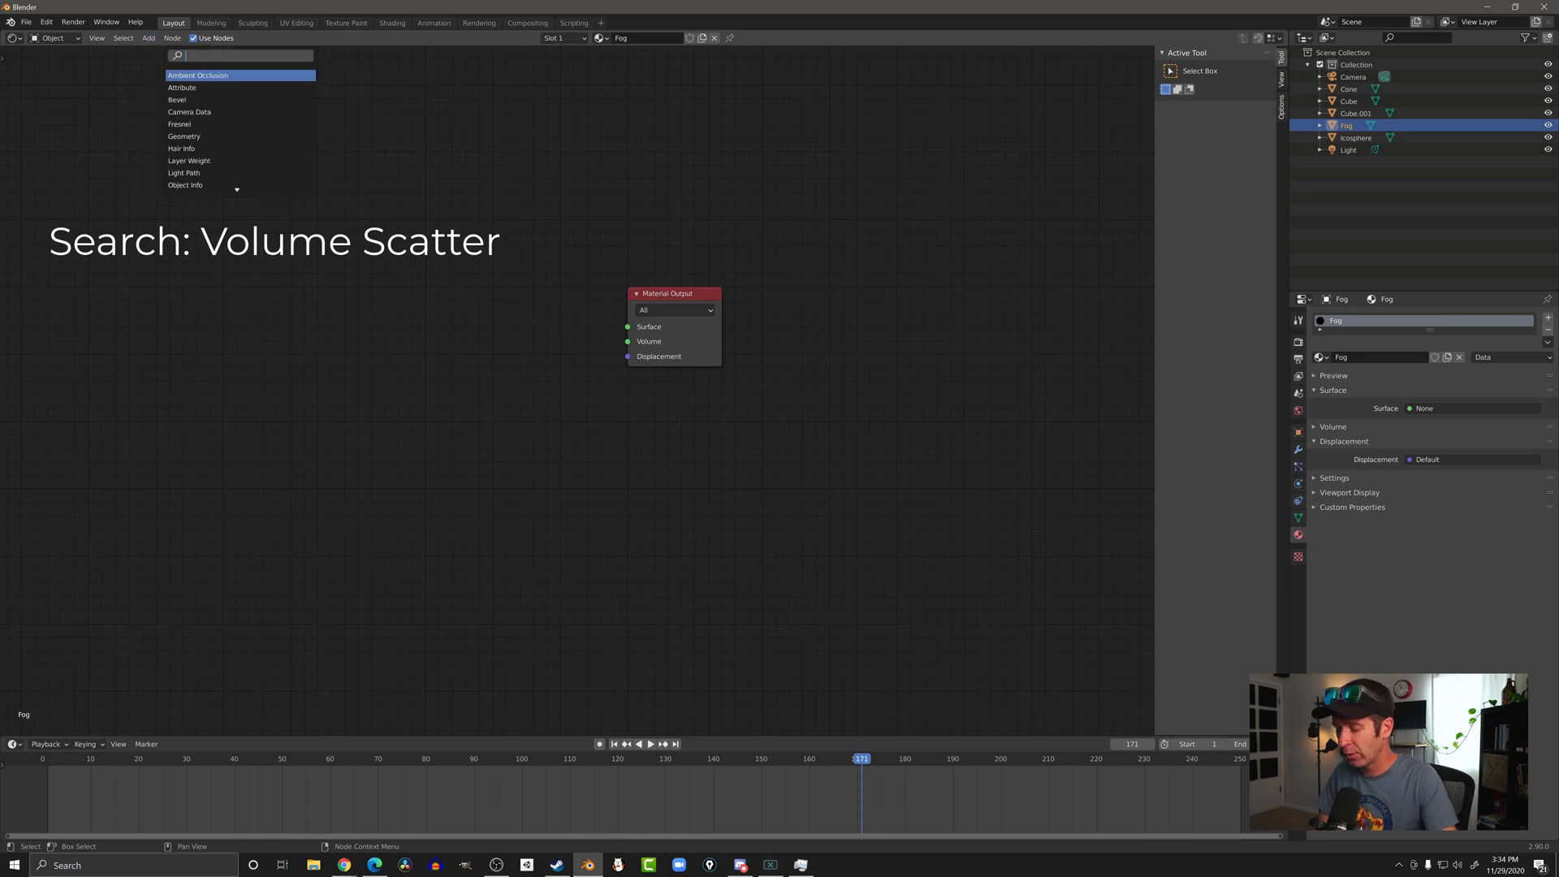
pyautogui.write('volume scatter')
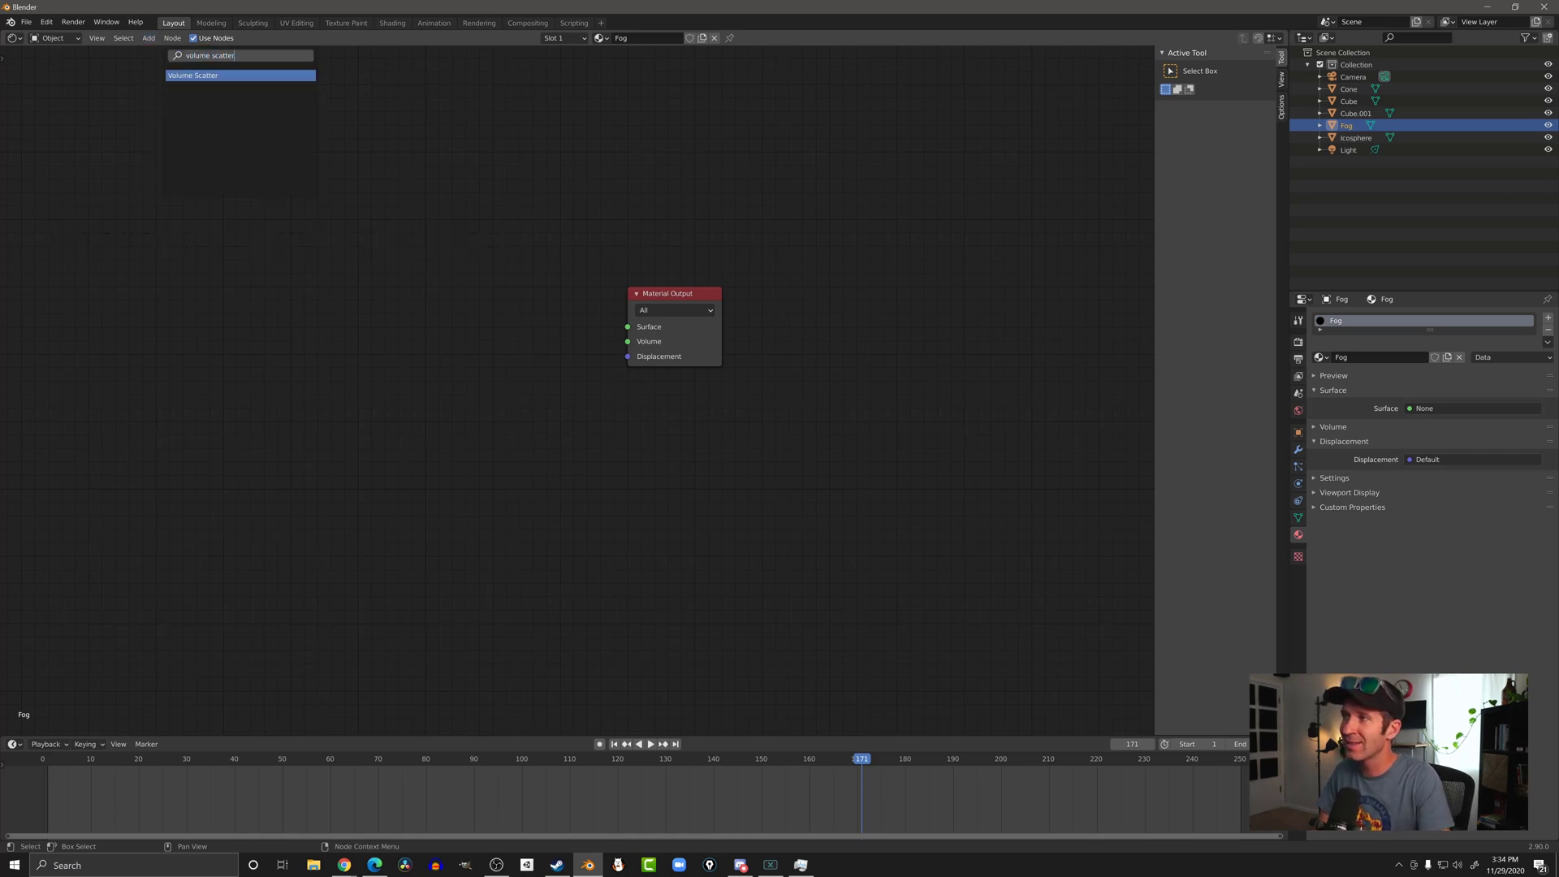
pyautogui.press('Return')
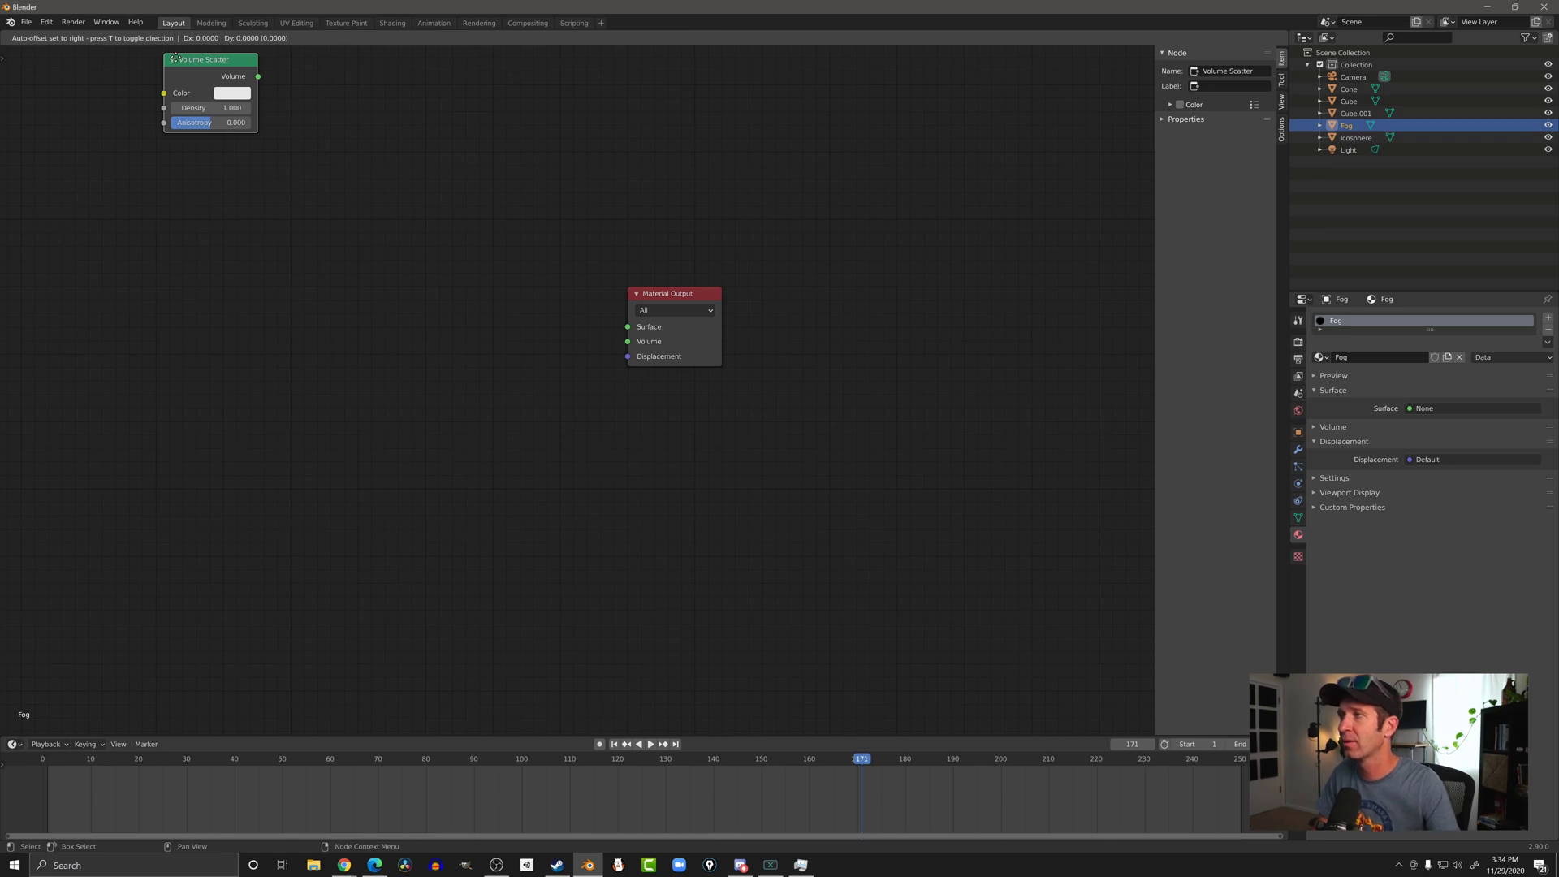
pyautogui.click(422, 244)
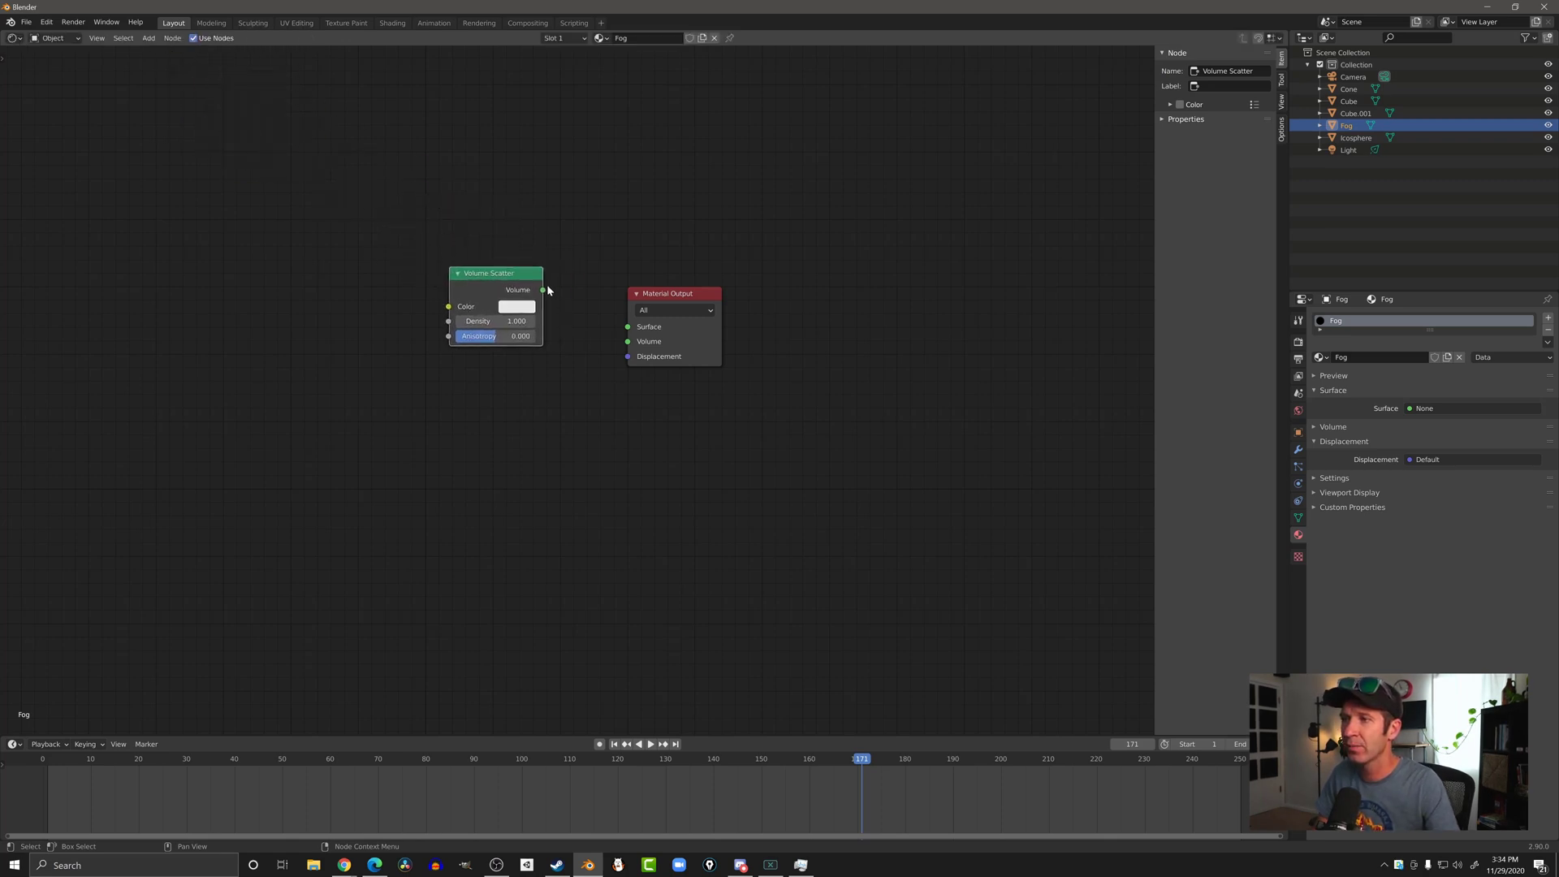
pyautogui.moveTo(542, 290); pyautogui.dragTo(629, 345)
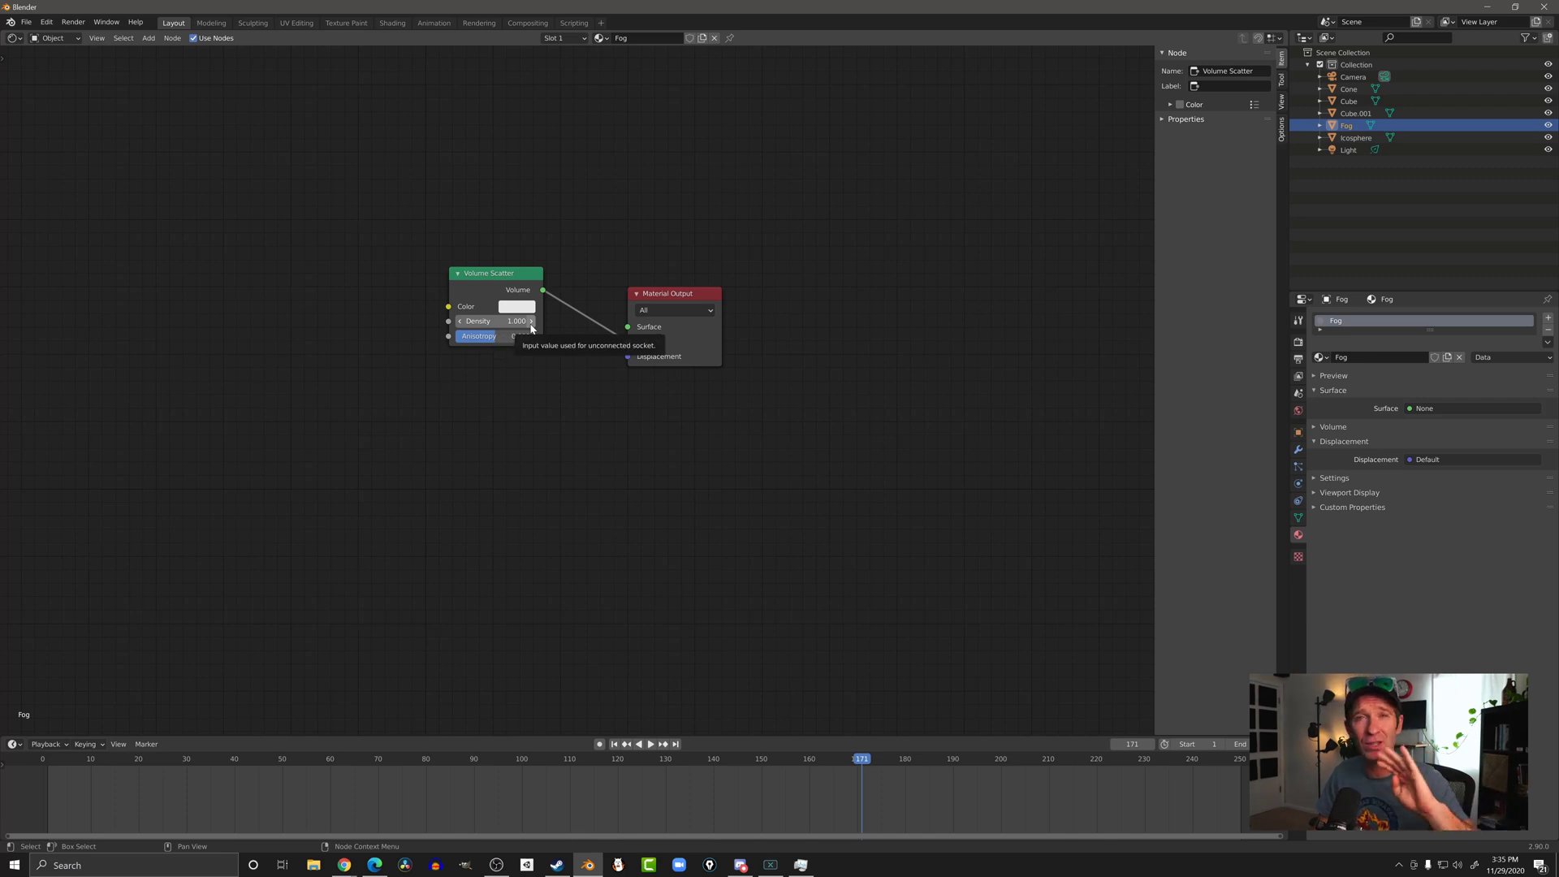
# Step: Set the Volume Scatter node's density to 0.020
pyautogui.click(530, 322)
pyautogui.write('0')
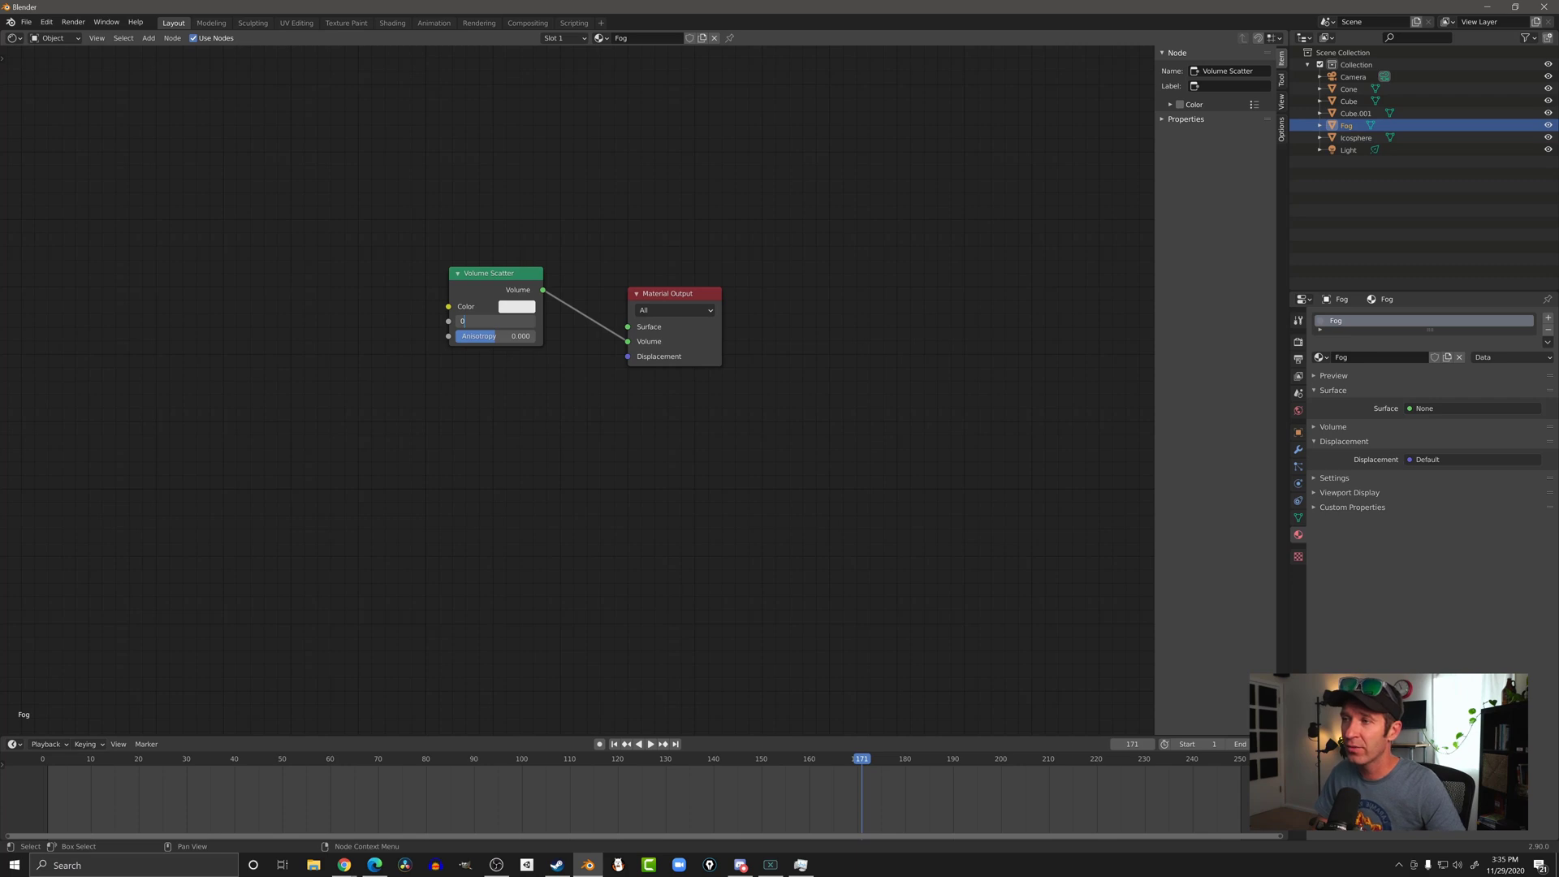
pyautogui.write('.020')
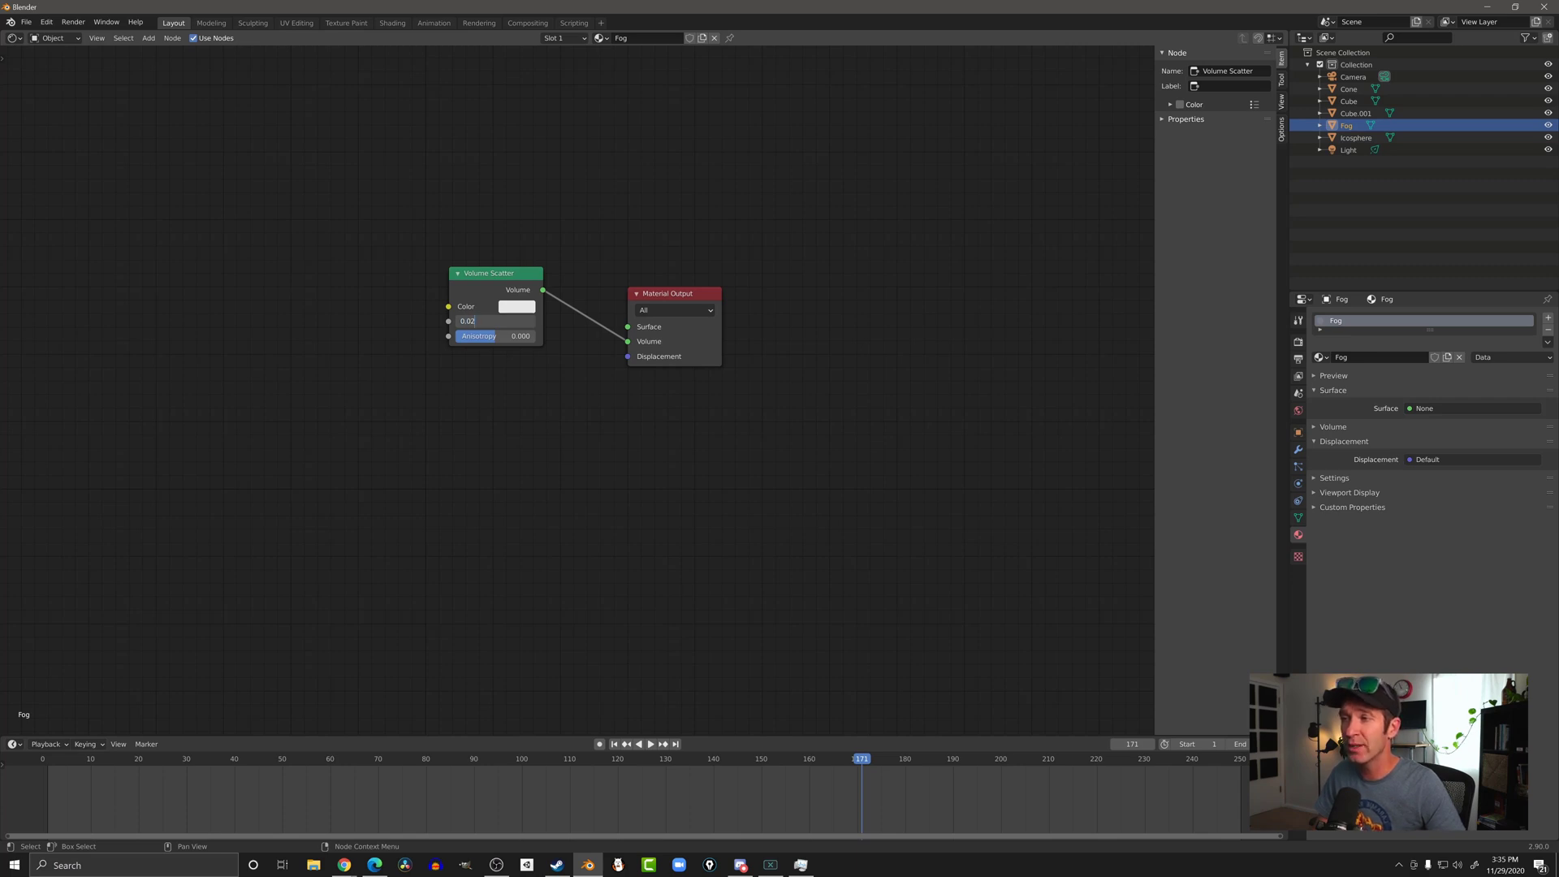
pyautogui.press('Return')
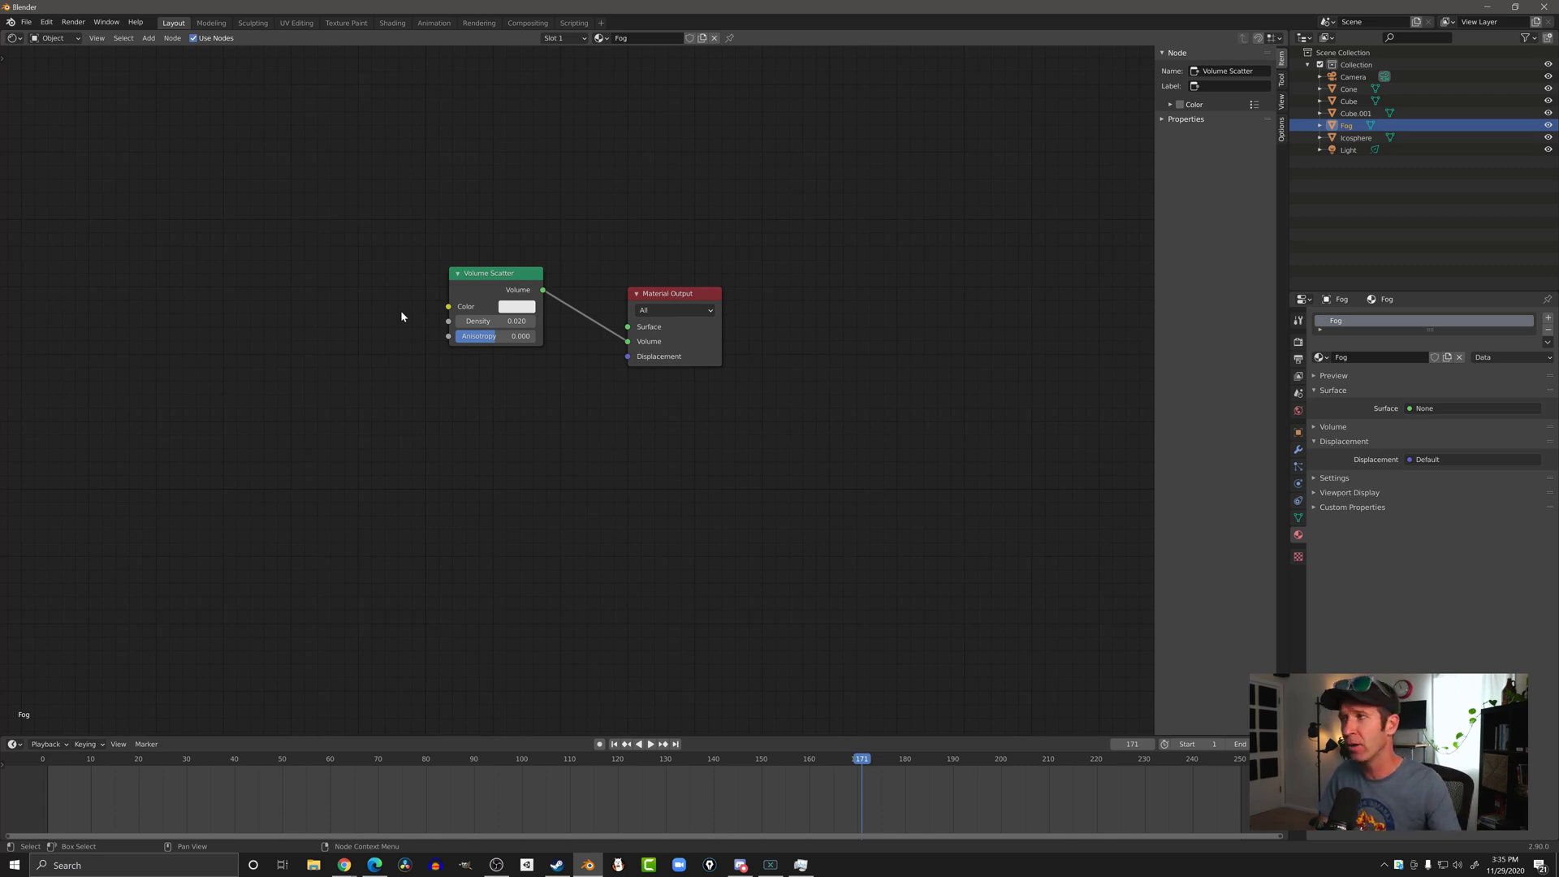
# Step: Return to the 3D Viewport and make the Fog cube unselectable and hidden in viewports while keeping it in renders
pyautogui.click(15, 39)
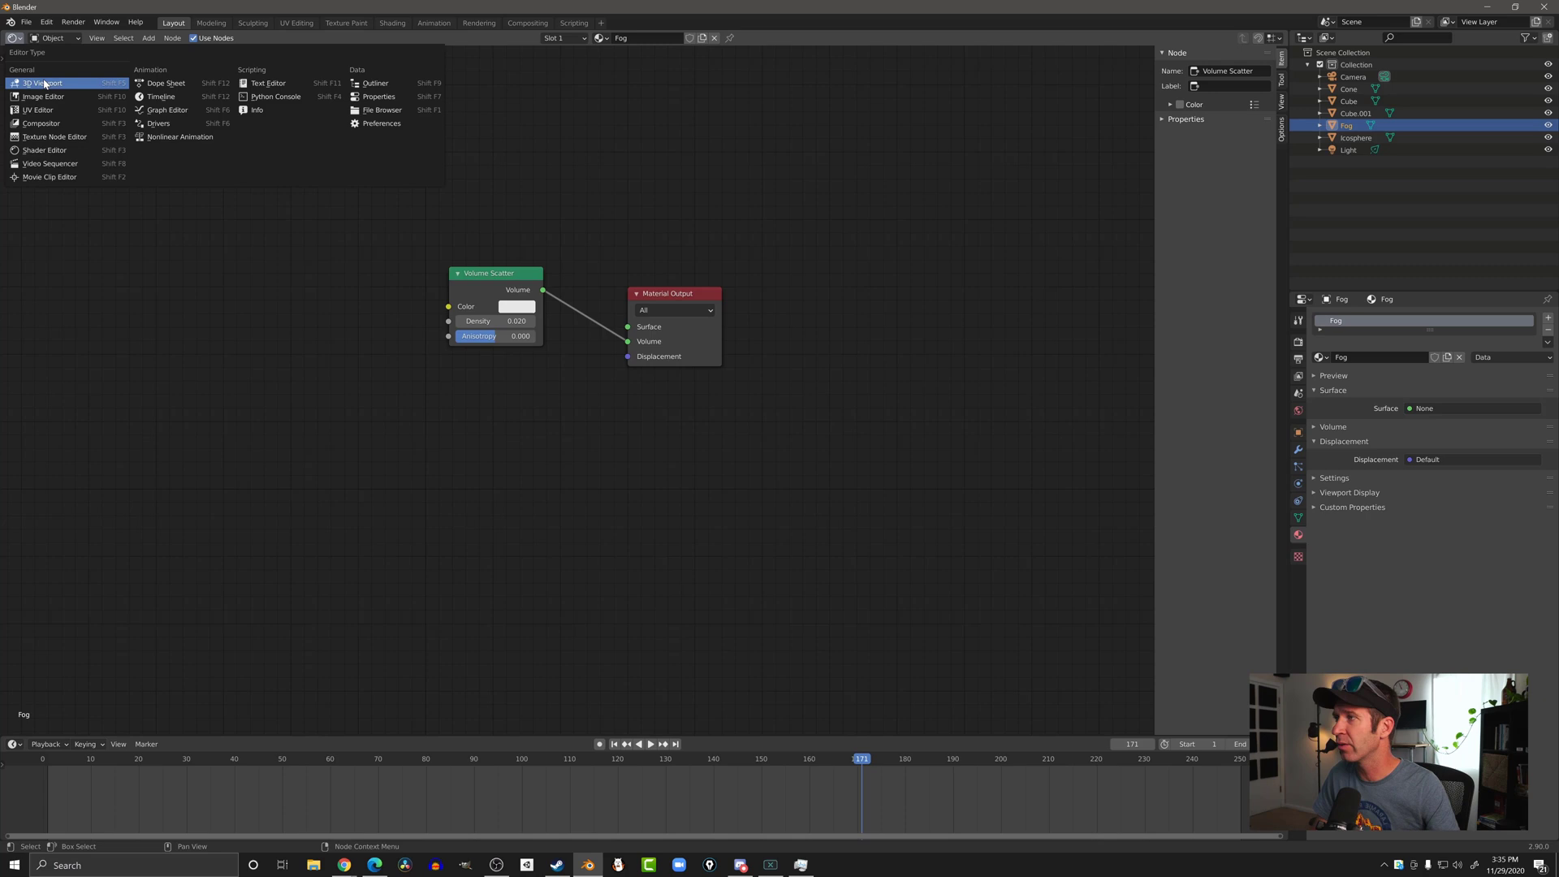
pyautogui.click(40, 83)
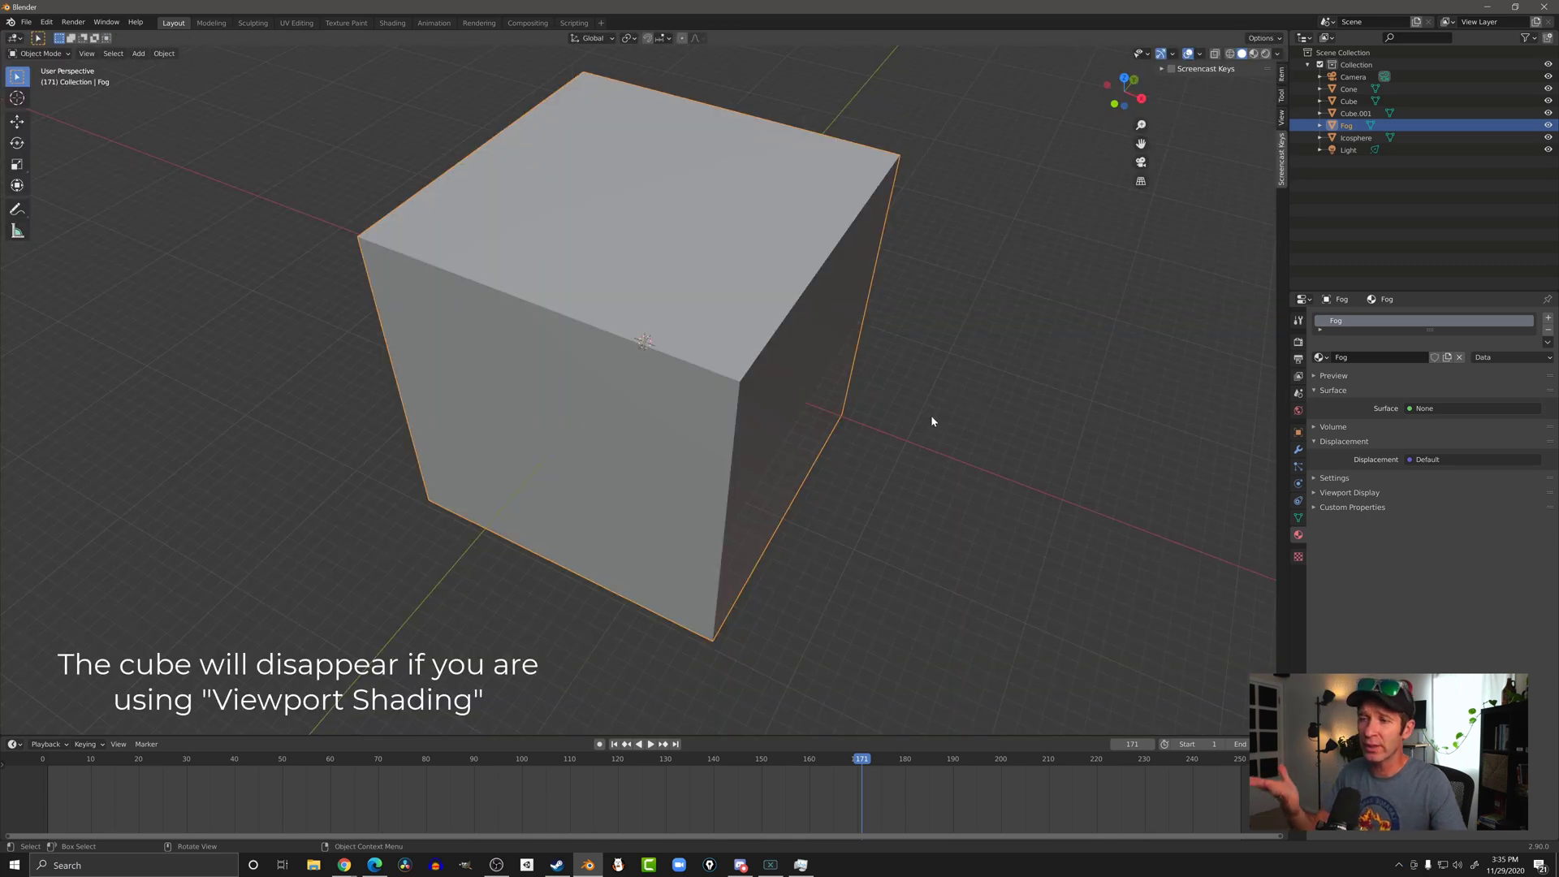
pyautogui.click(1299, 432)
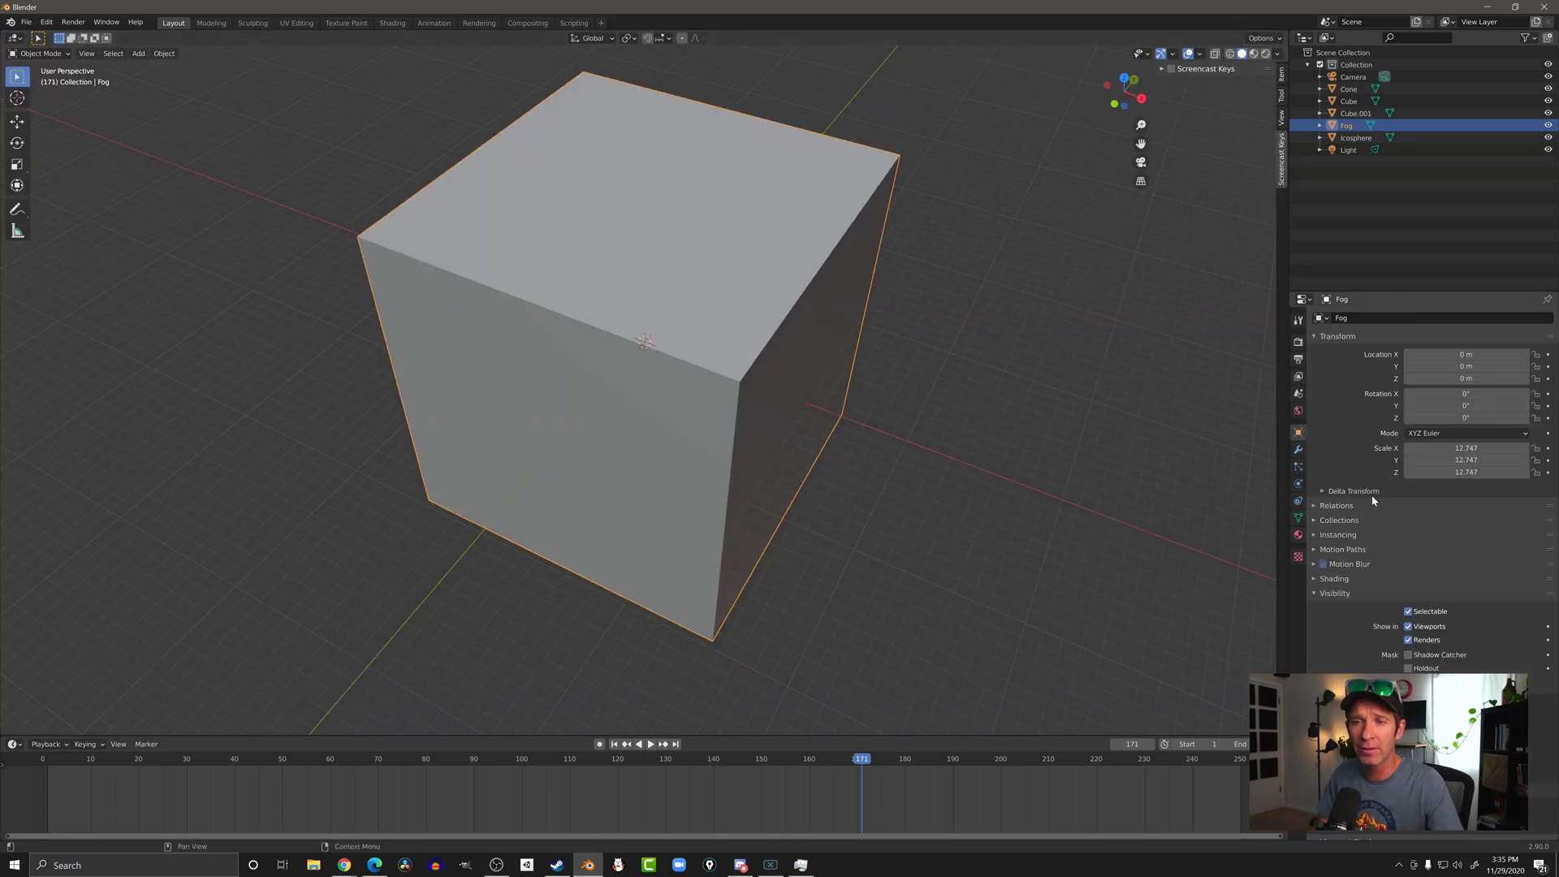
pyautogui.click(1314, 593)
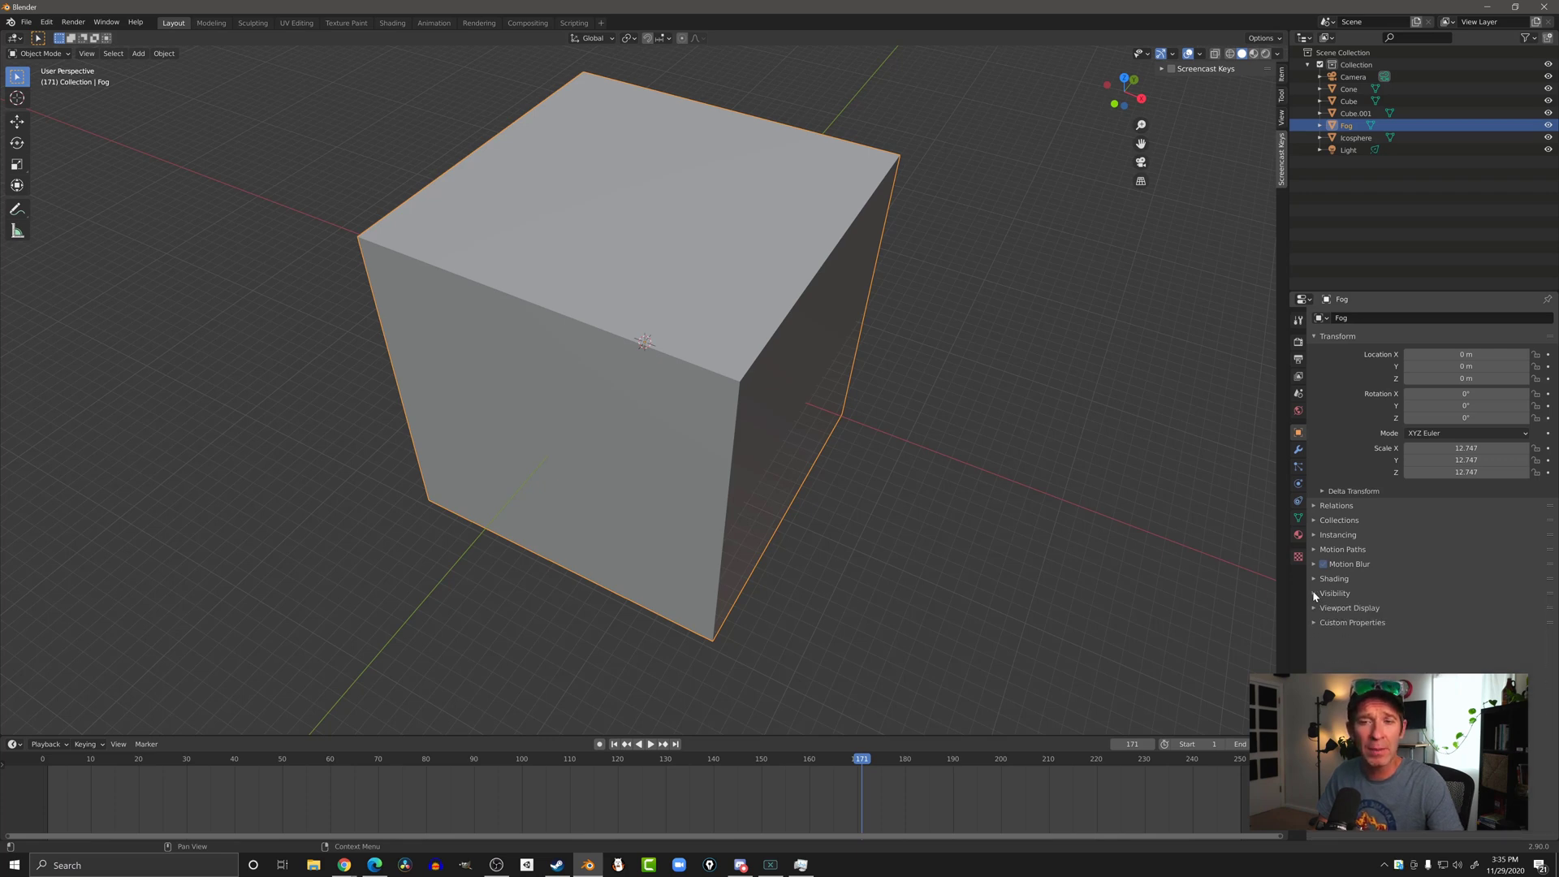
pyautogui.click(1315, 595)
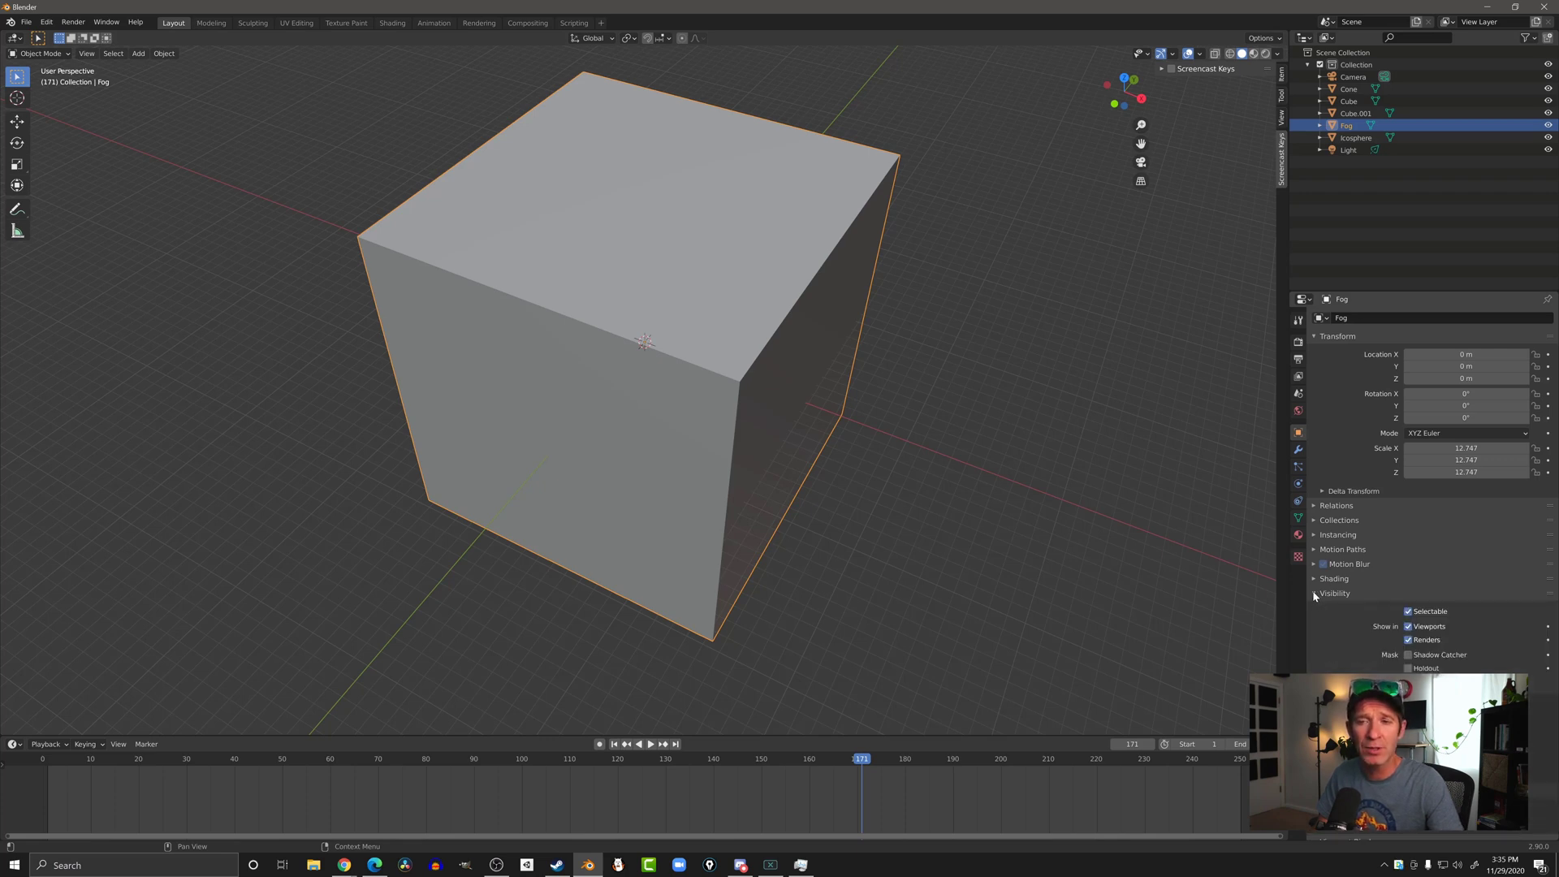
pyautogui.click(1431, 628)
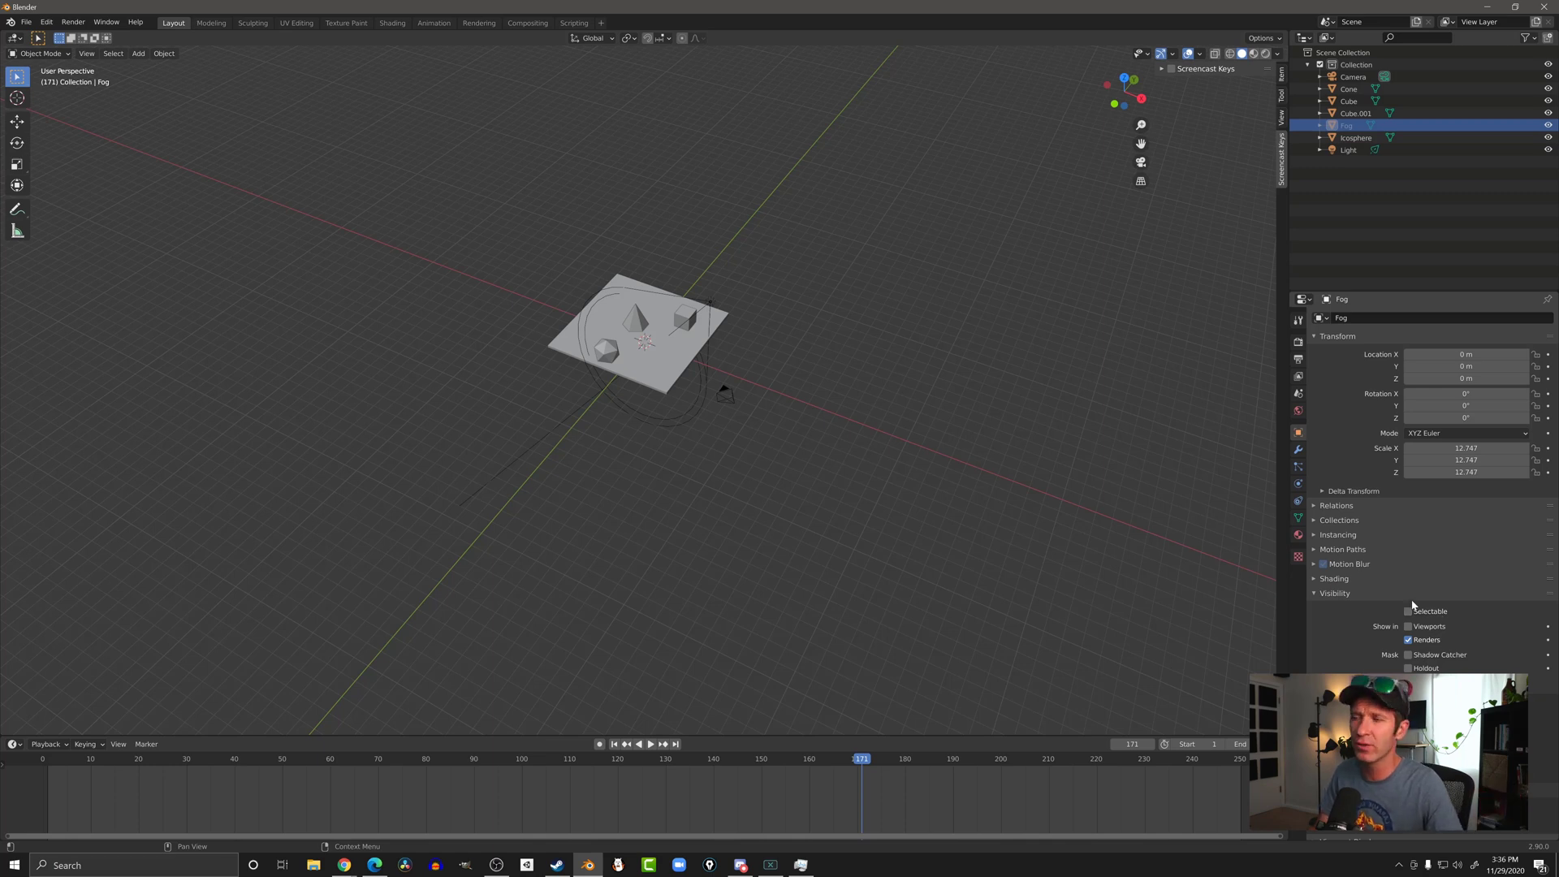
# Step: Render the current frame with the fog volume
pyautogui.press('F12')
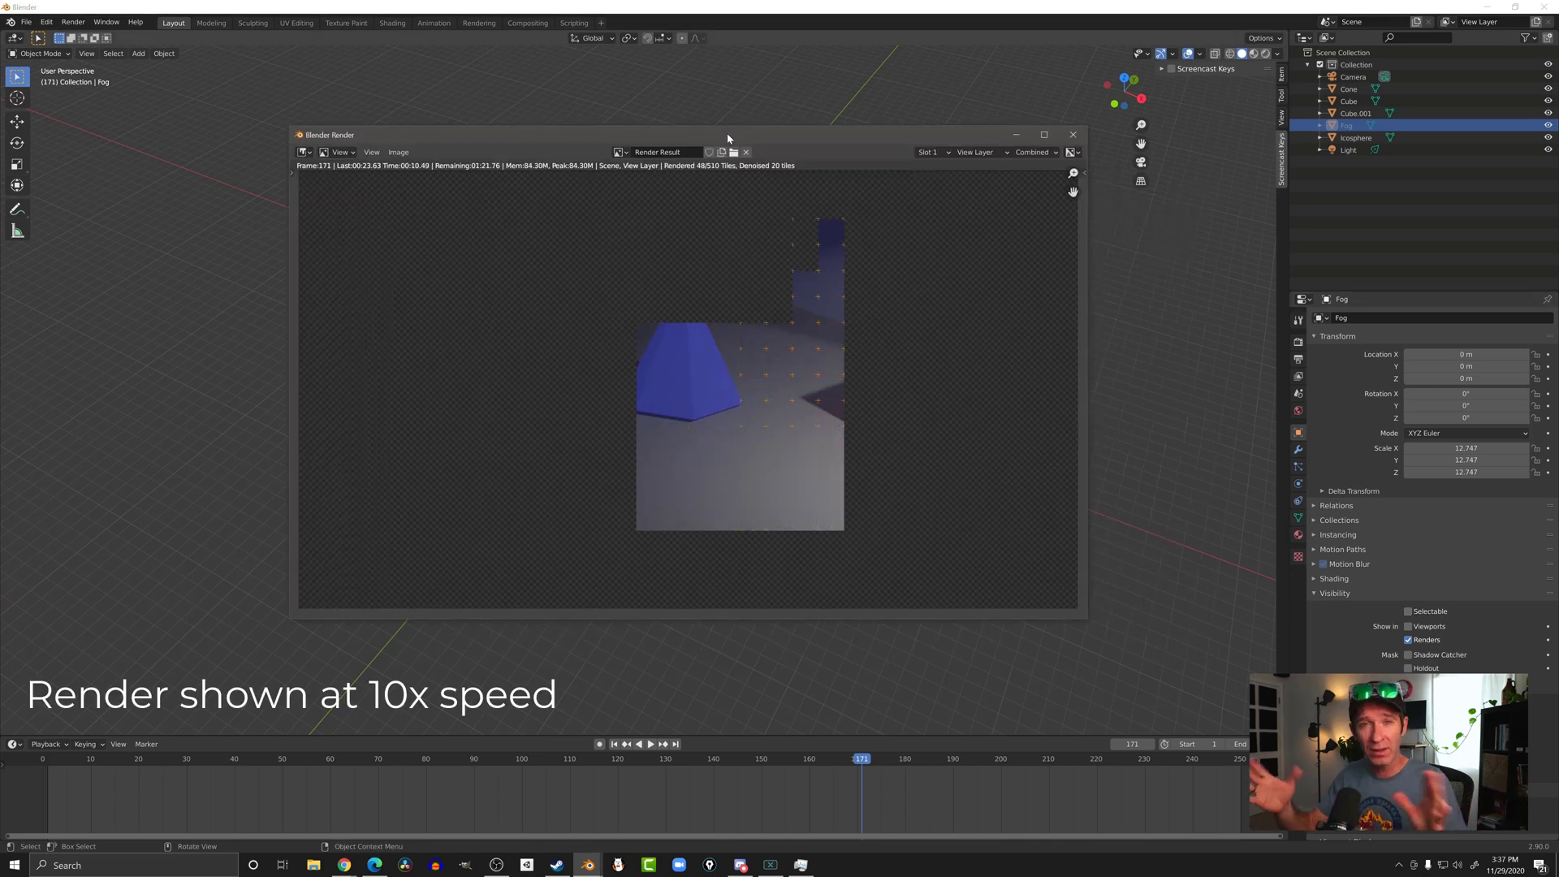